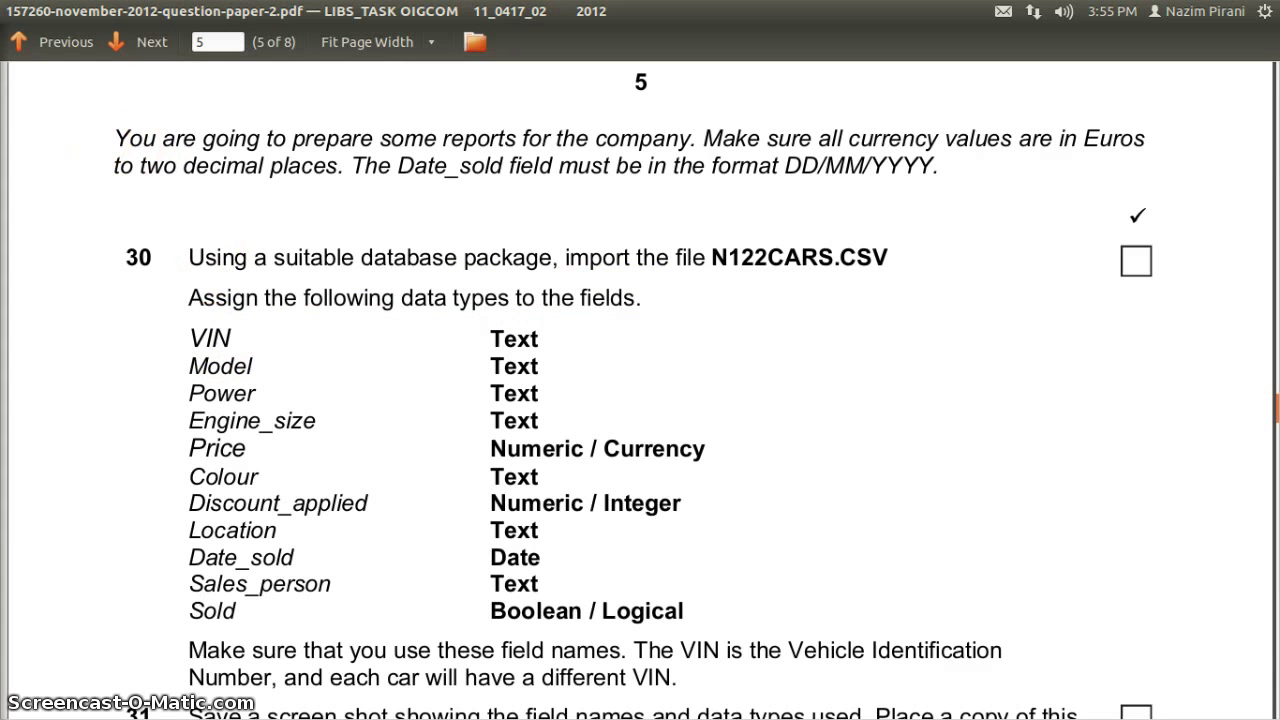
Launch LibreOffice Base and create a new HSQLDB Embedded database, registered and opened for editing after saving.
mouse_move(2, 108)
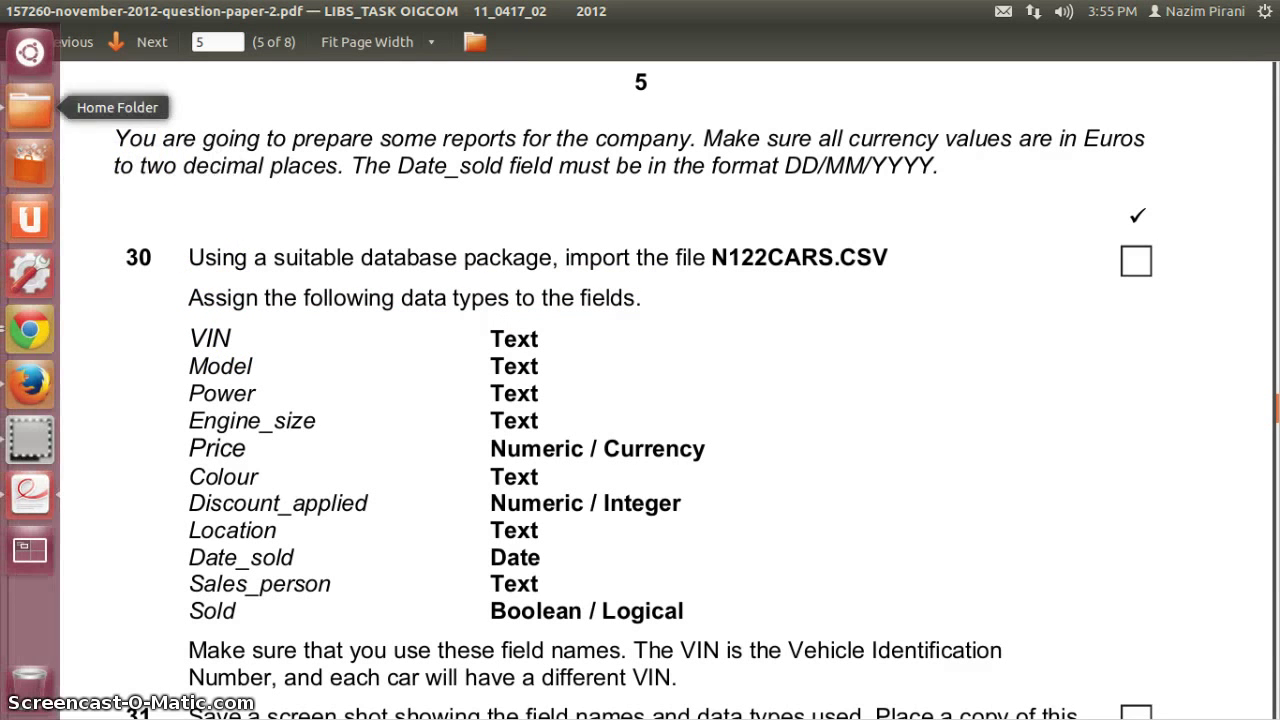
left_click(28, 58)
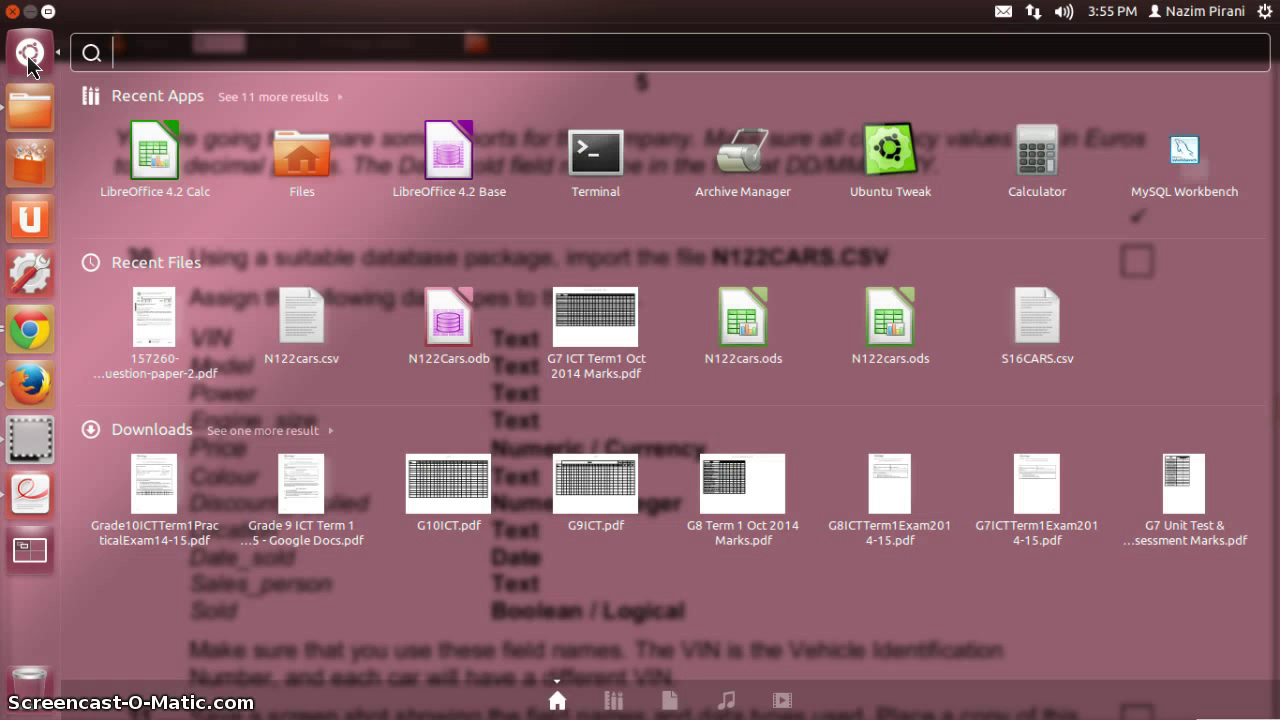
left_click(486, 174)
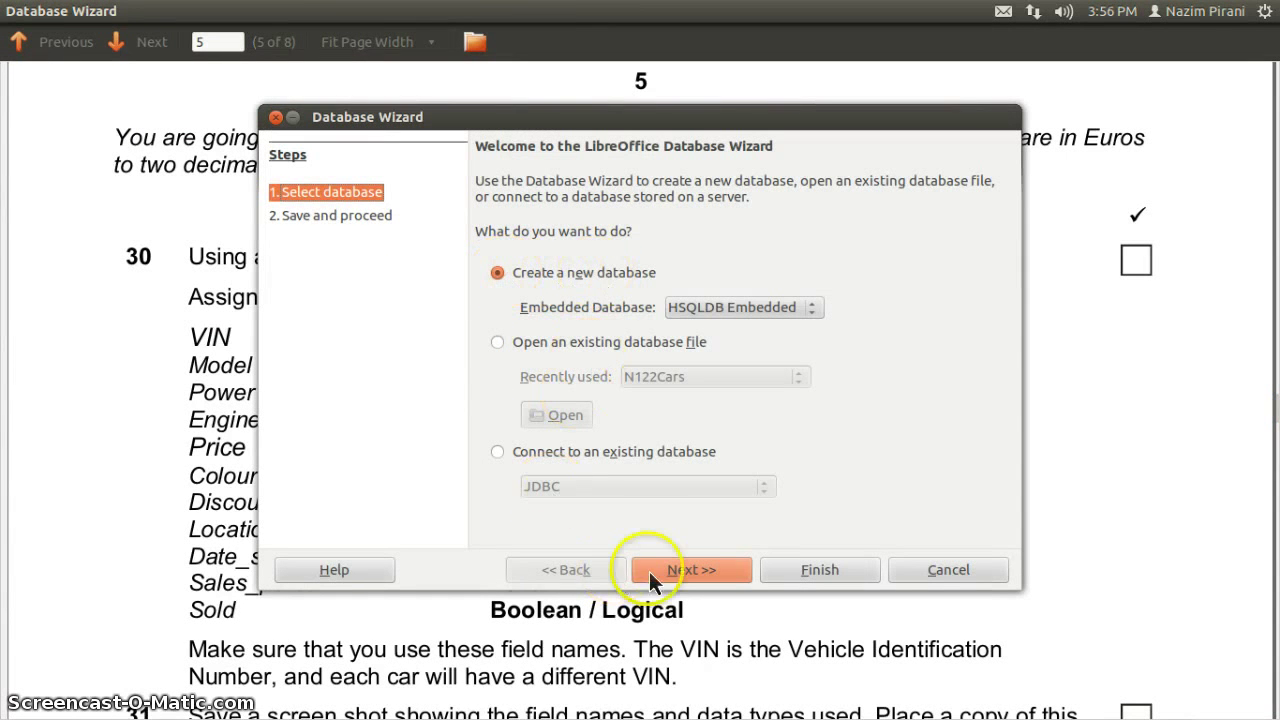
left_click(679, 569)
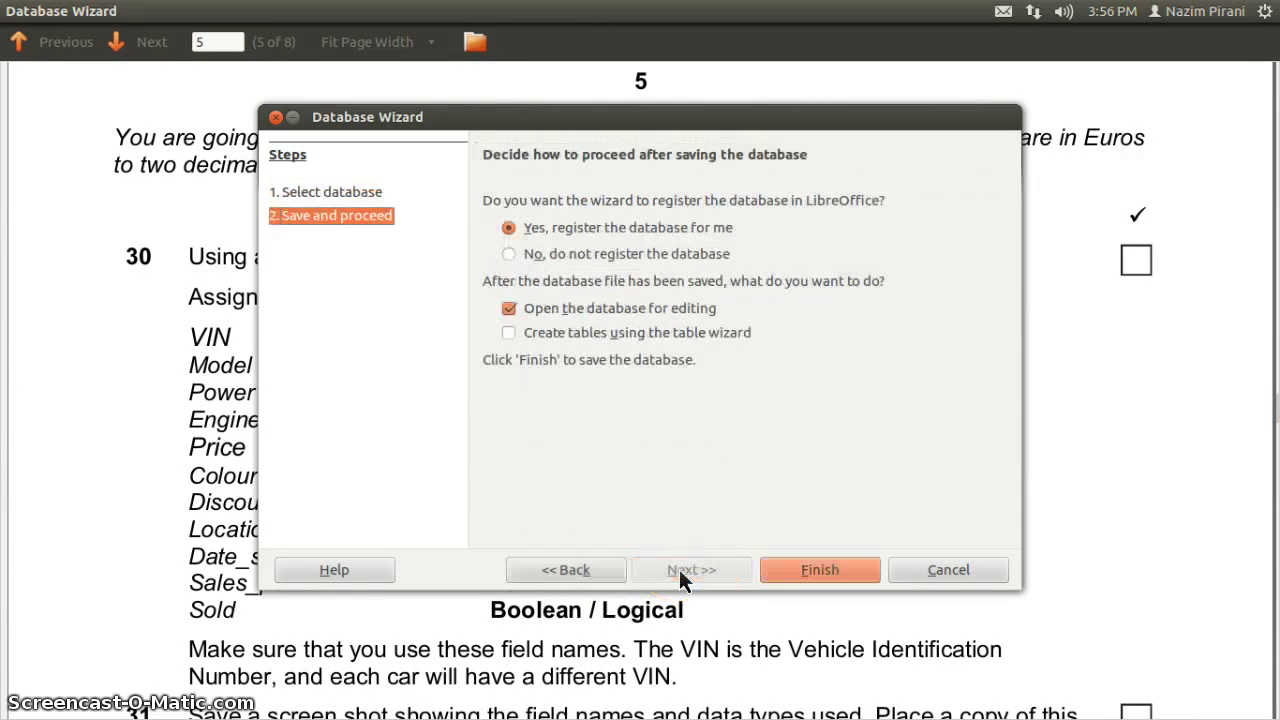
left_click(801, 576)
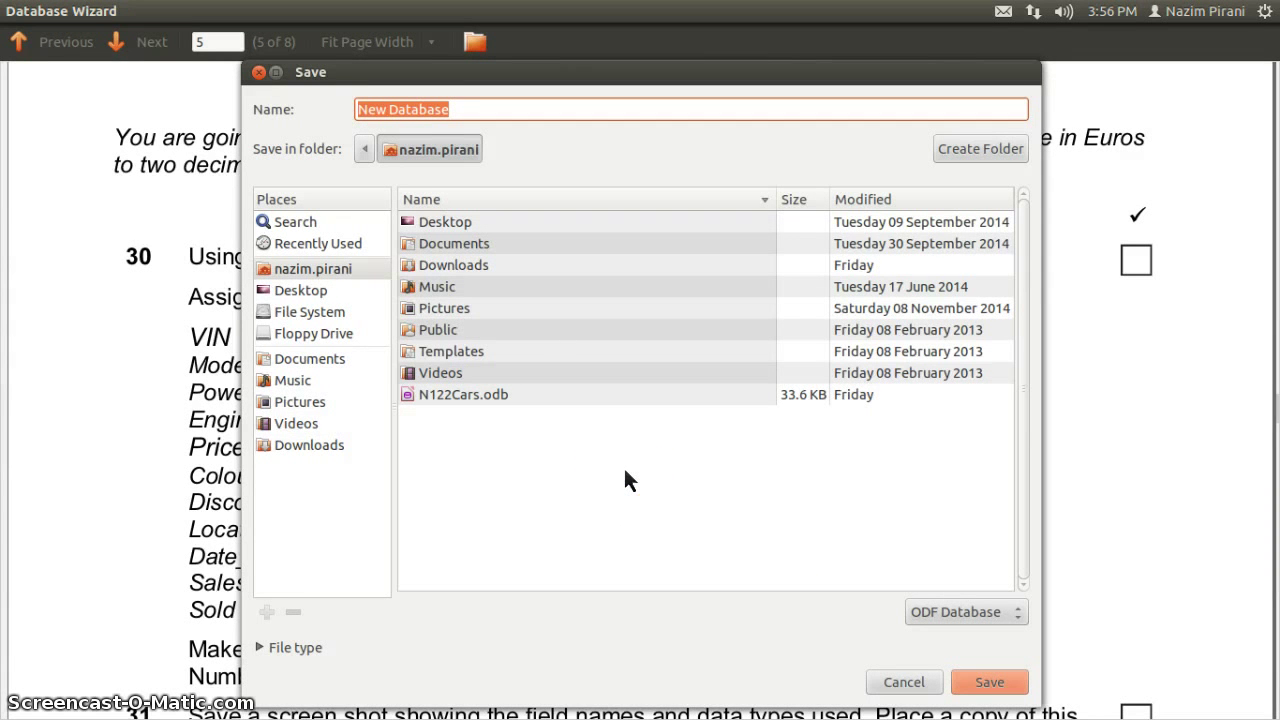
Save the new database as 2012 in the Documents folder.
type("2012")
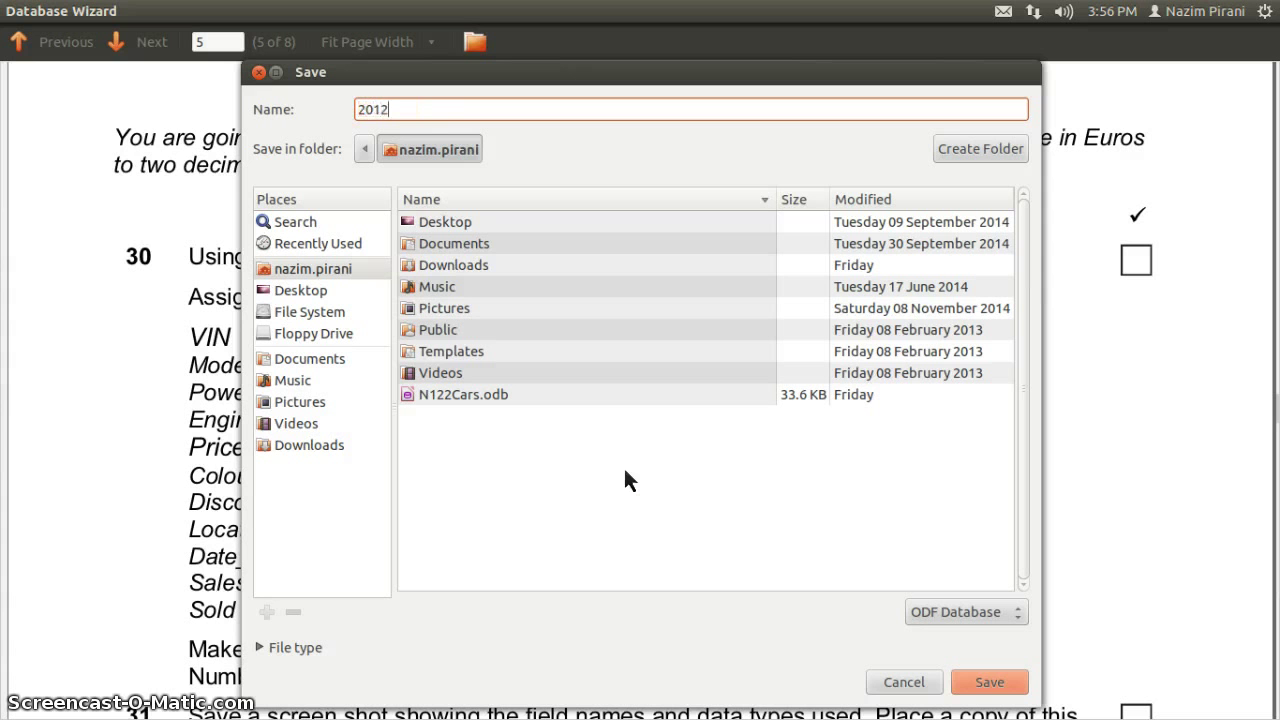
left_click(462, 244)
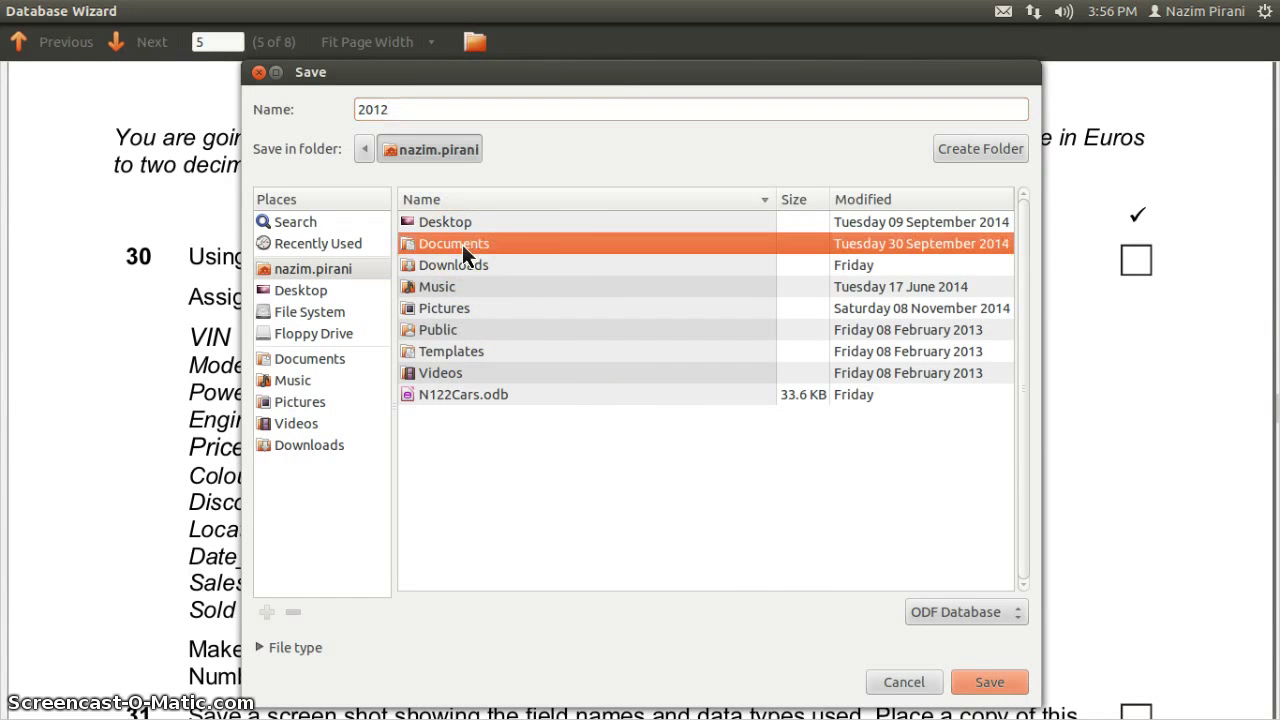
left_click(988, 683)
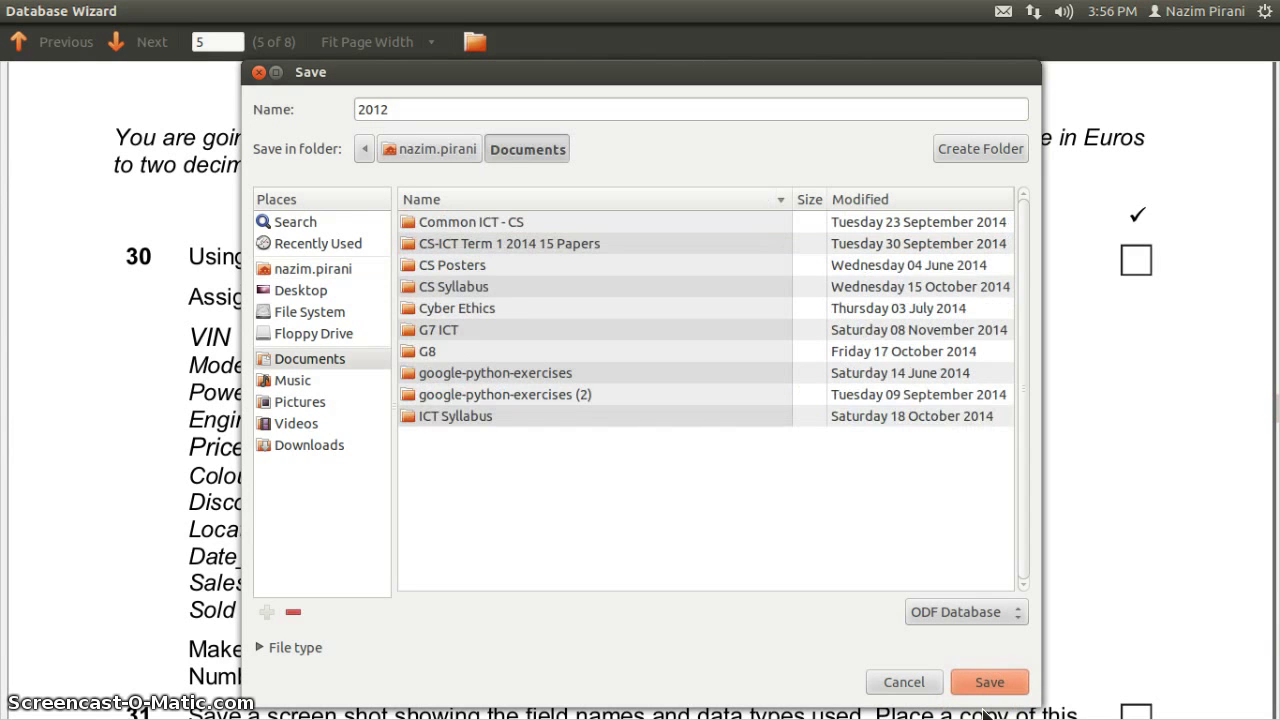
key("Return")
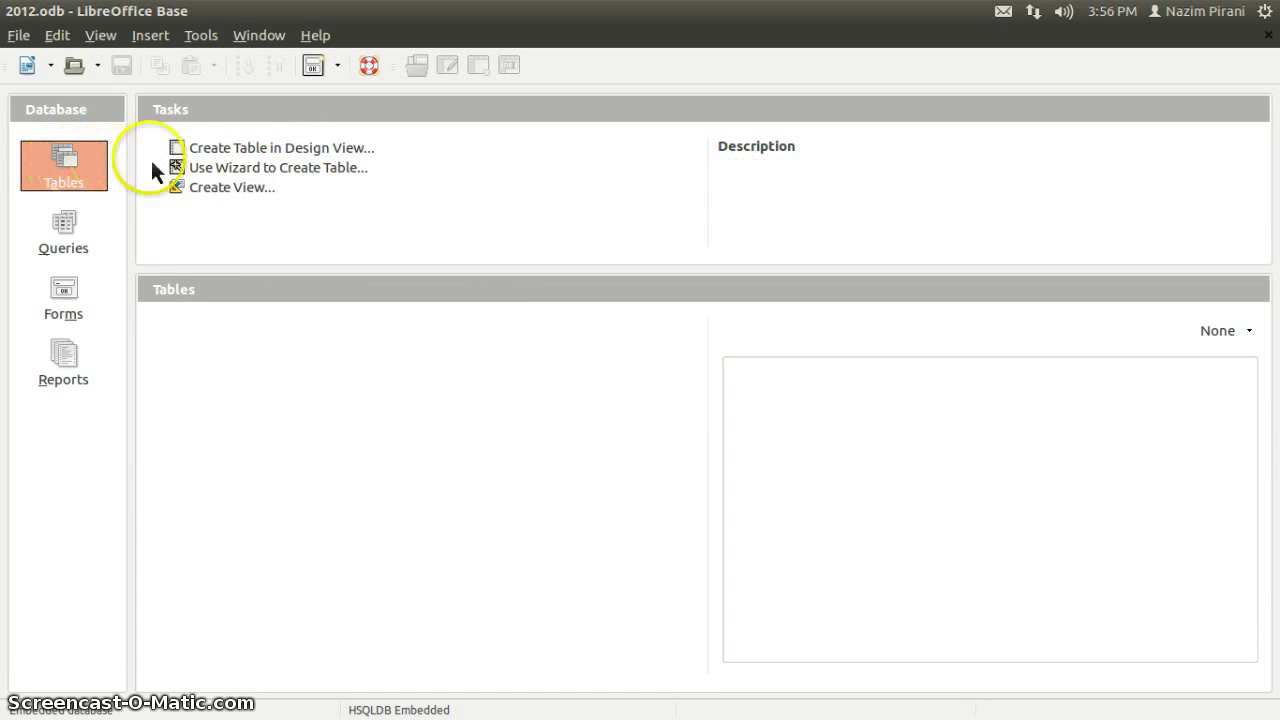
Create a table in design view and add a first field VIN of type Text [ VARCHAR ].
left_click(300, 152)
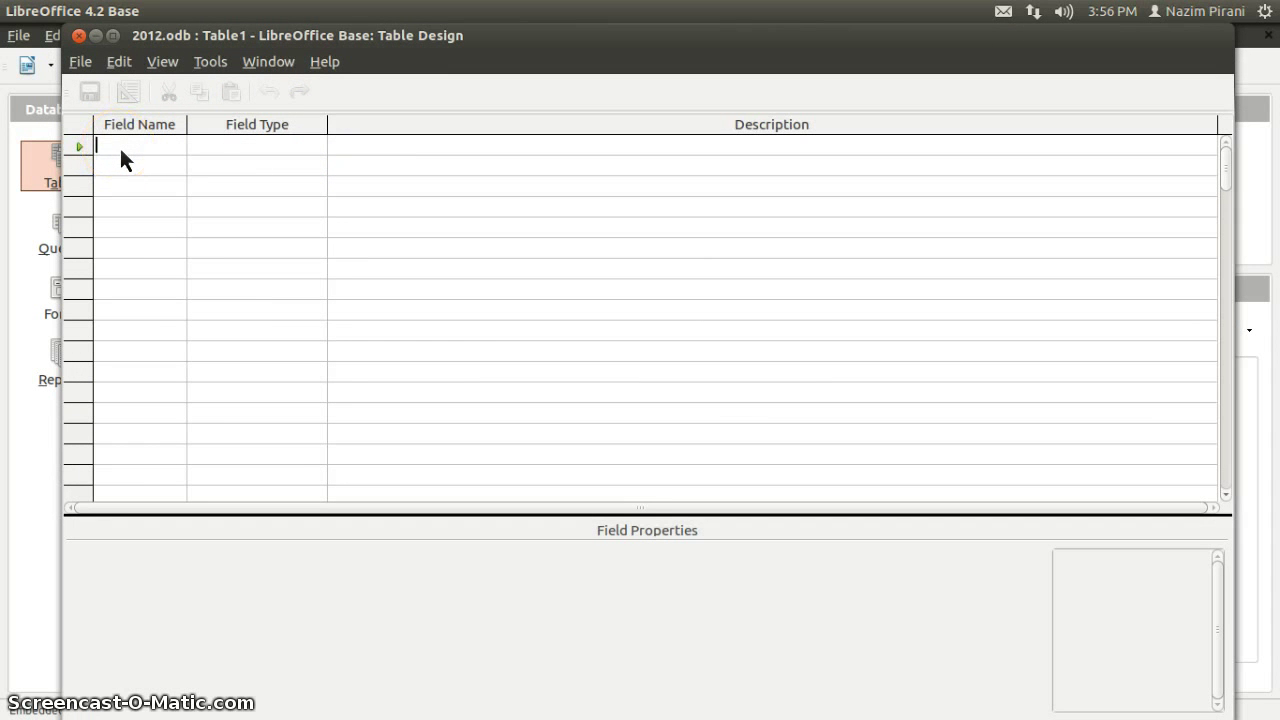
type("VIN")
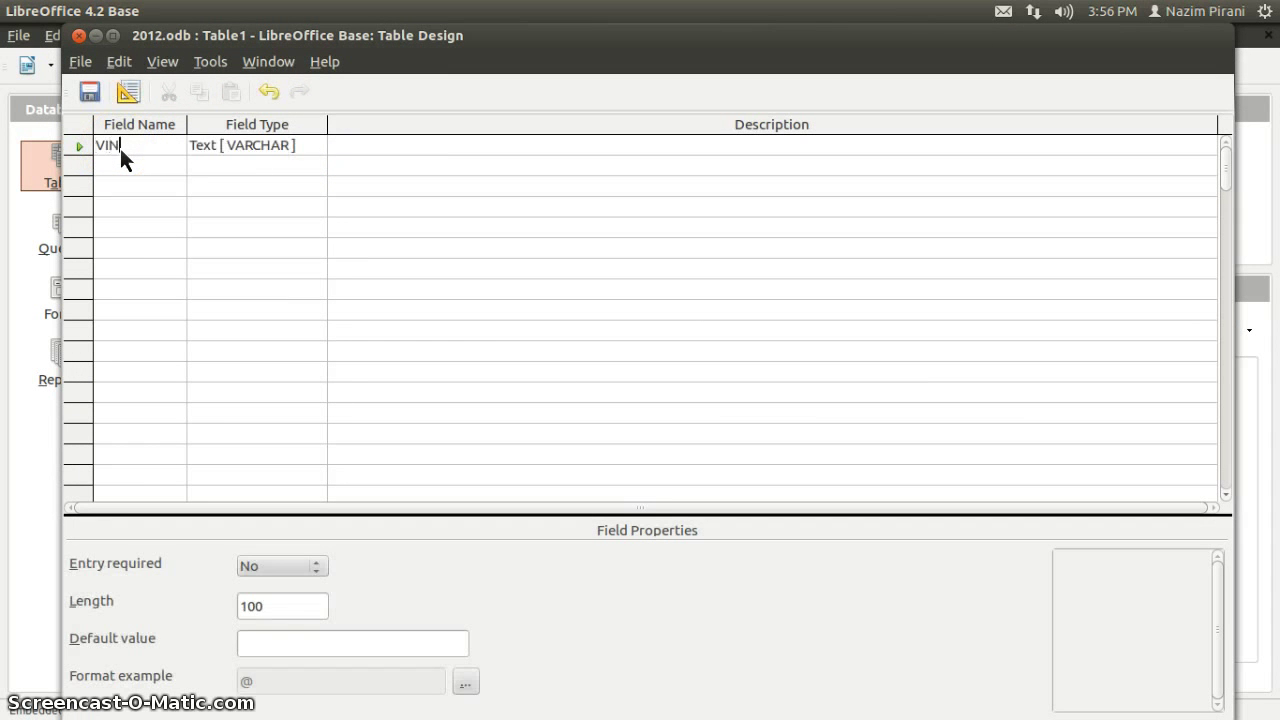
key("Tab")
key("Tab")
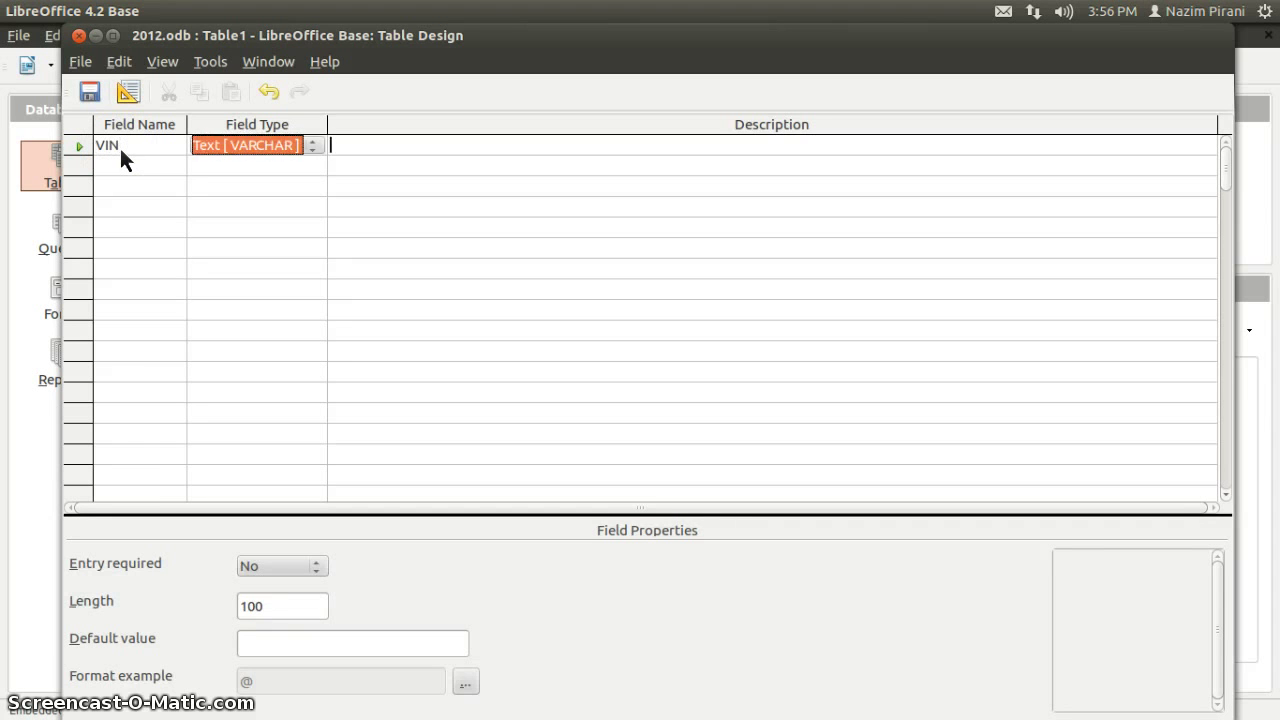
key("Tab")
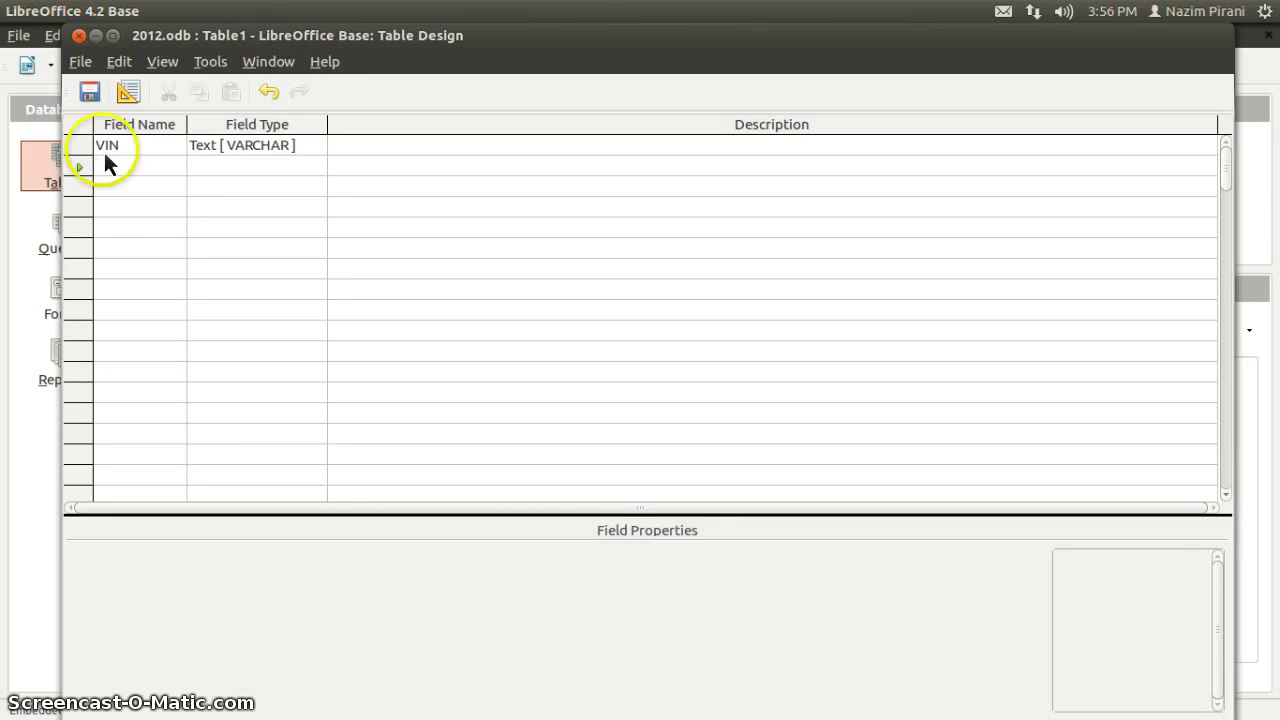
Copy the field name Model from the question paper PDF into the Base table design as the second field, type Text [ VARCHAR ].
mouse_move(20, 270)
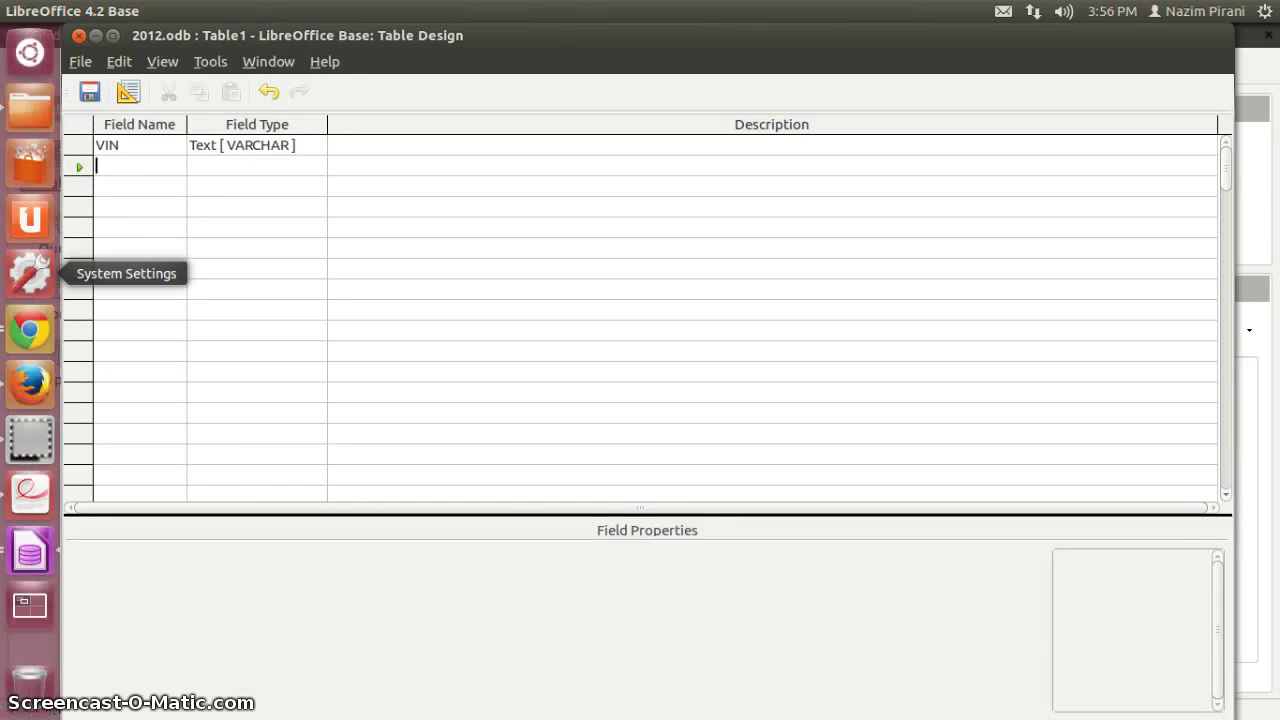
left_click(40, 494)
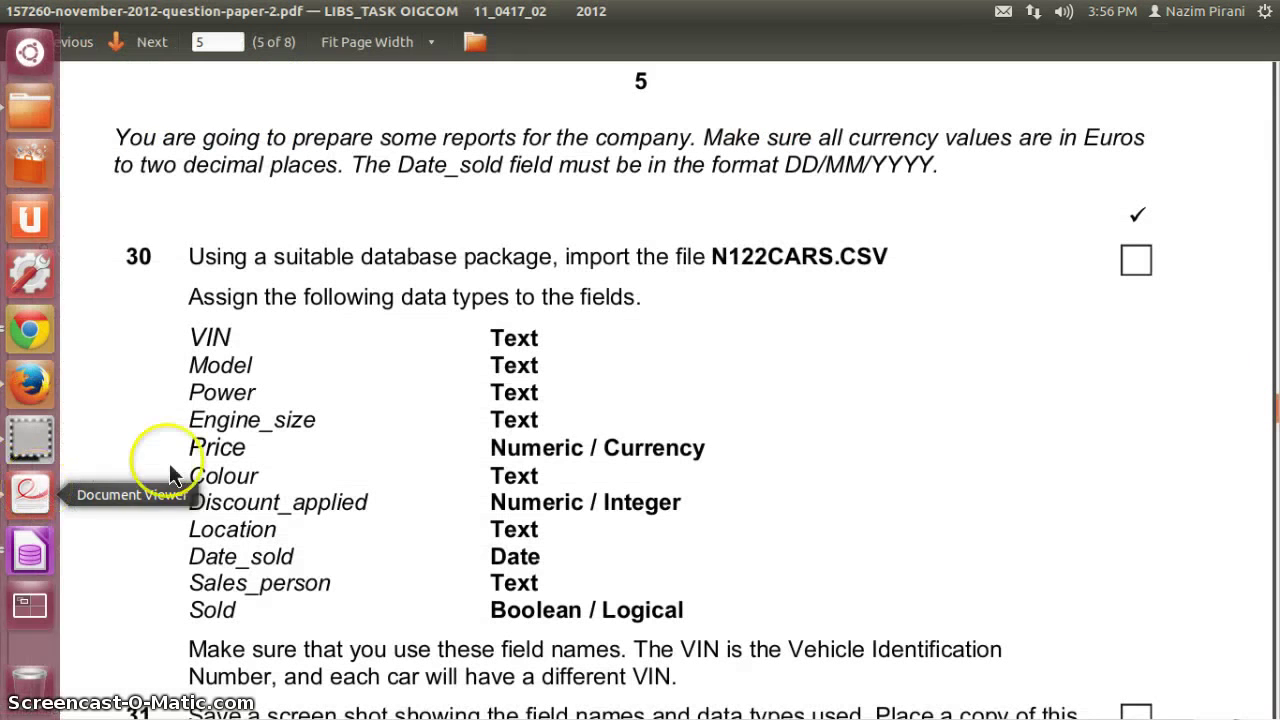
double_click(220, 370)
key("ctrl+c")
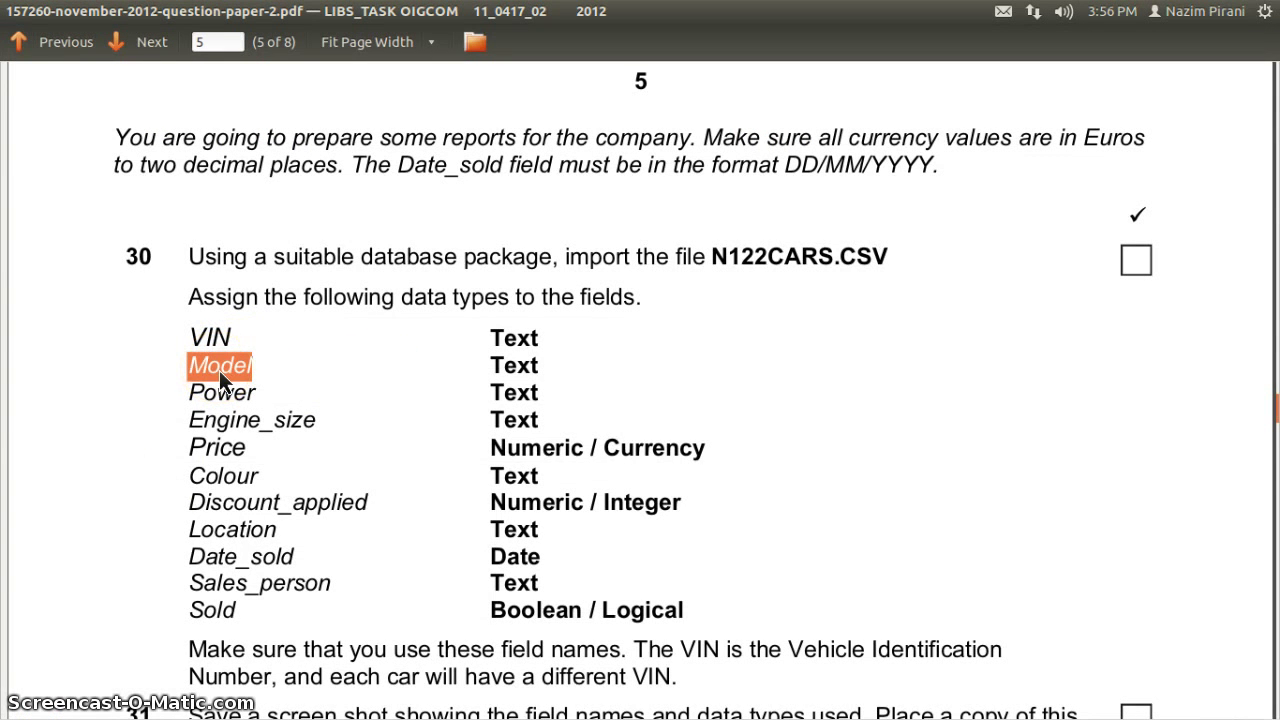
key("alt+Tab")
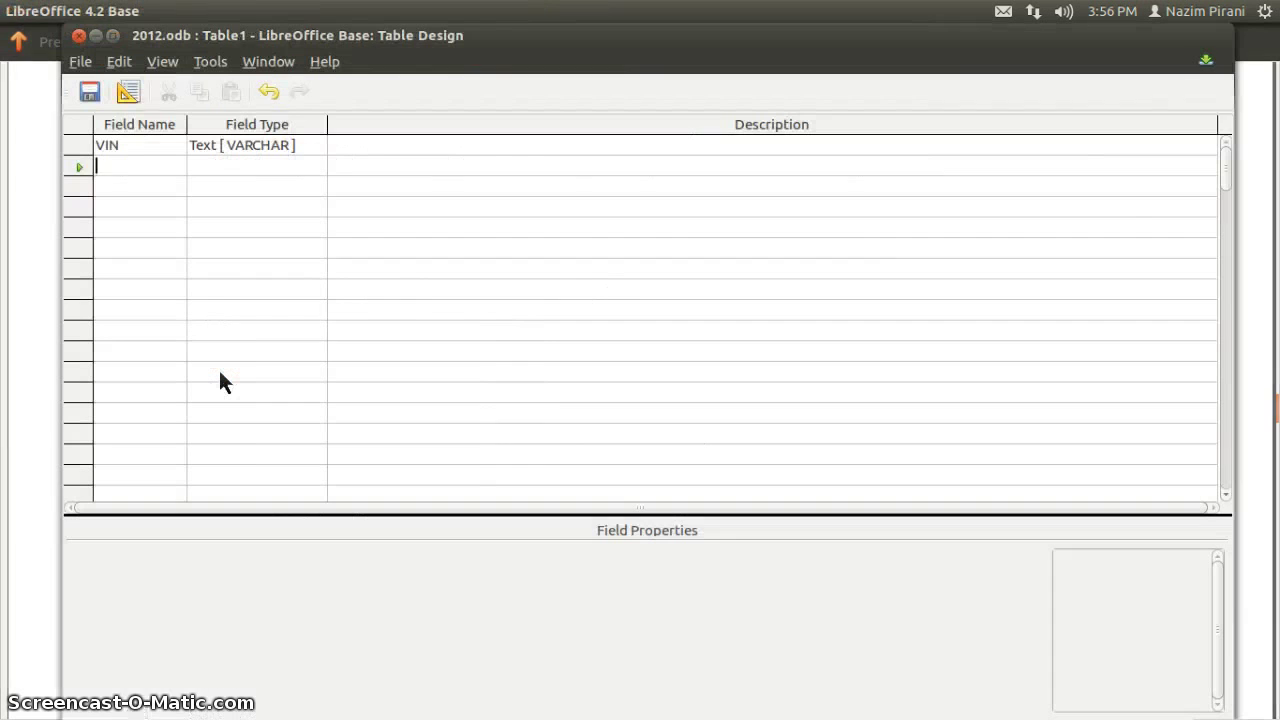
key("ctrl+v")
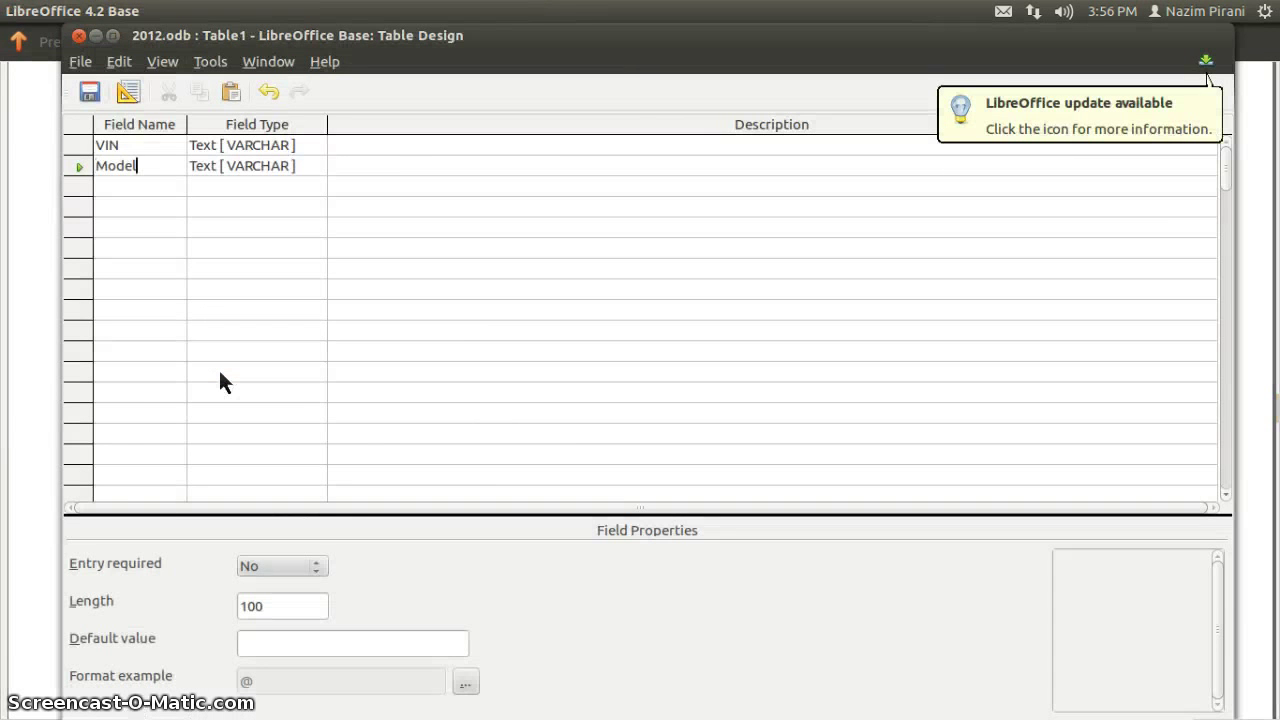
key("Tab")
key("Tab")
key("Tab")
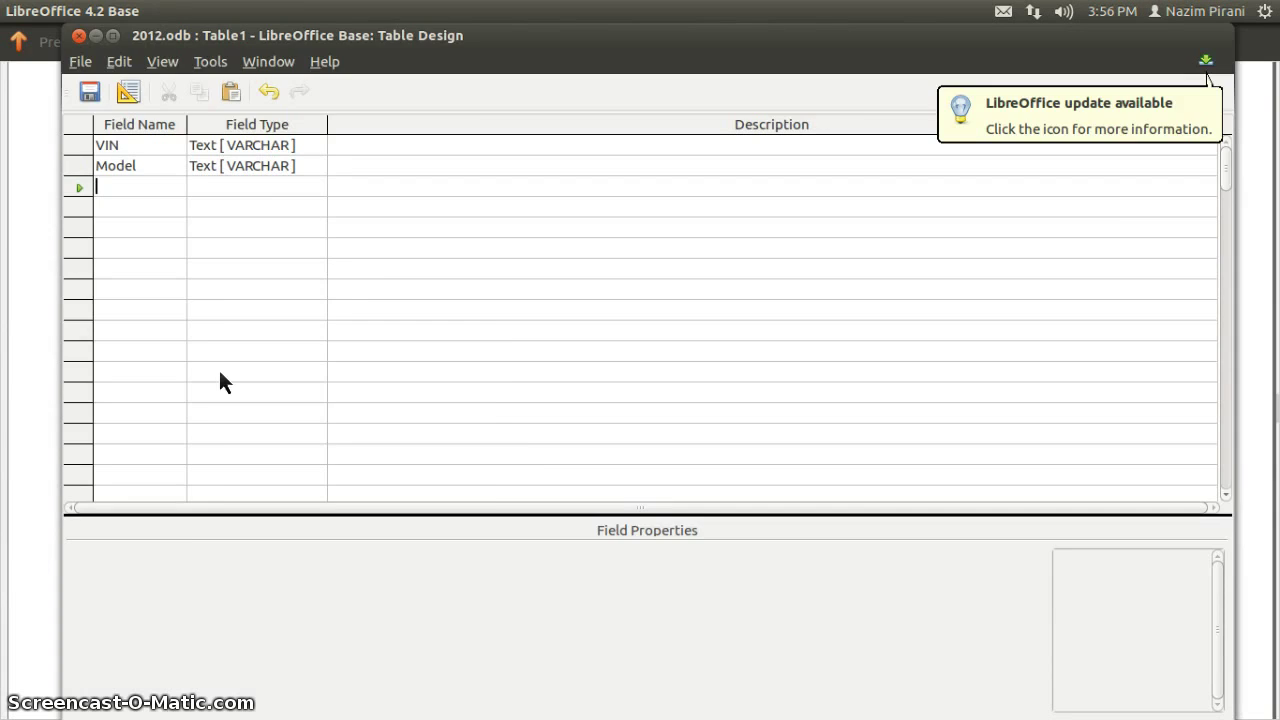
Copy the field name Power from the question paper PDF into the Base table design as the third field, type Text [ VARCHAR ].
key("alt+Tab")
double_click(225, 395)
key("ctrl+c")
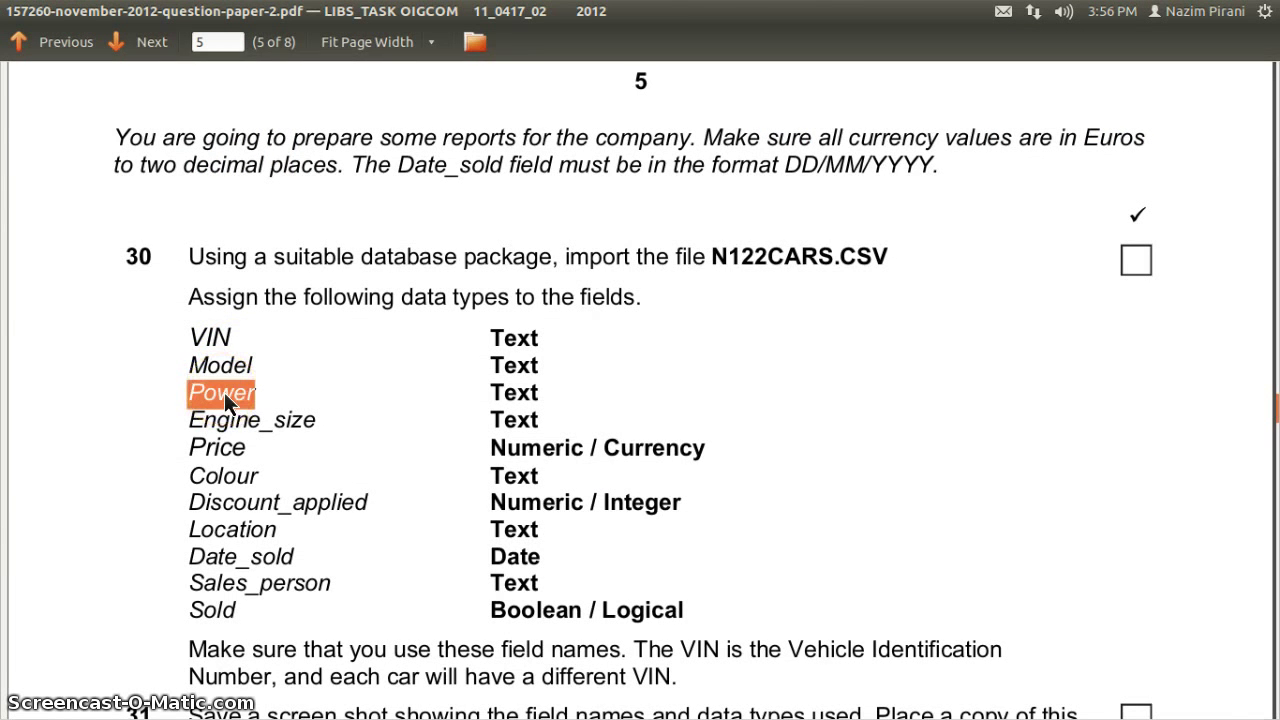
key("alt+Tab")
key("ctrl+v")
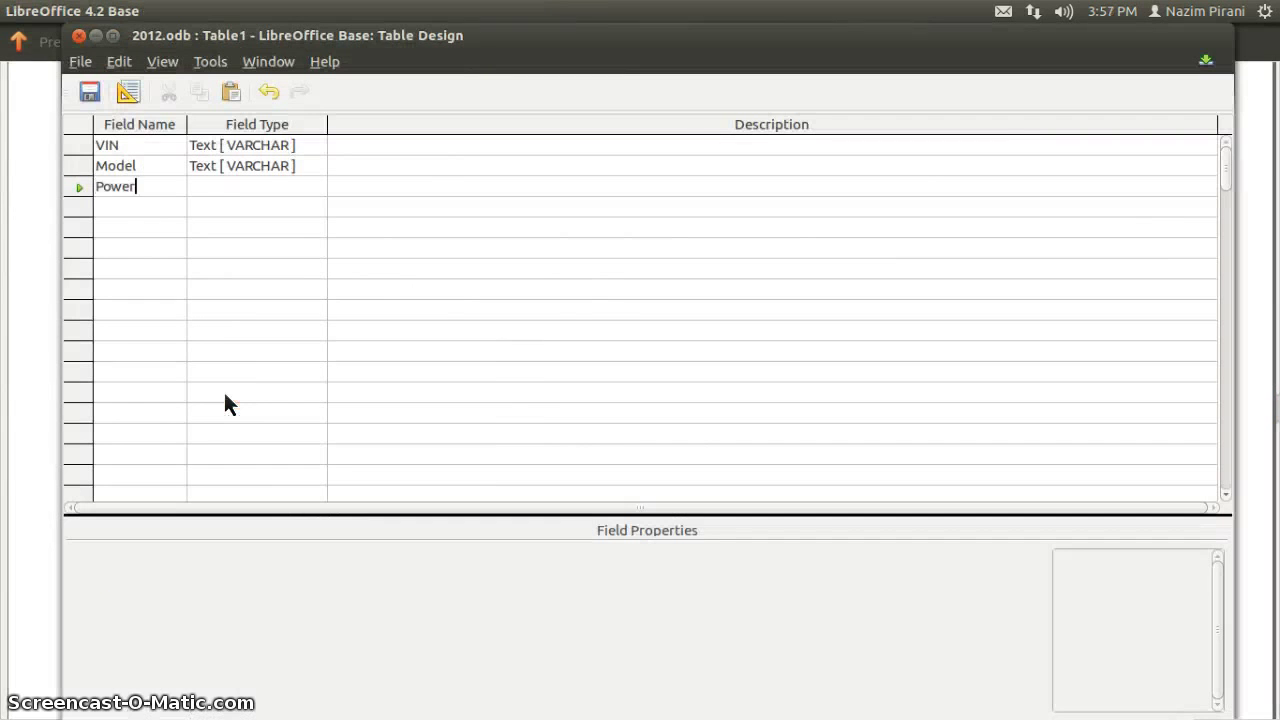
key("Tab")
key("Tab")
key("Tab")
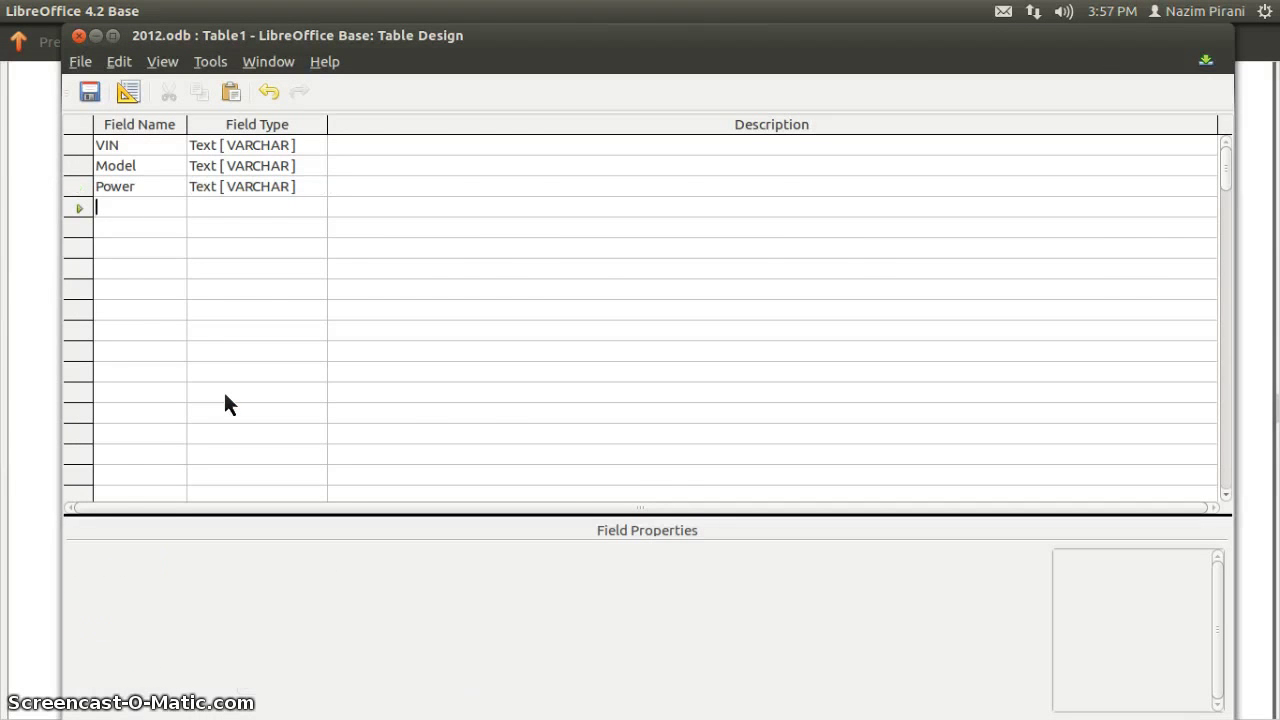
Copy the field name Engine_size from the question paper PDF into the Base table design as the fourth field, type Text [ VARCHAR ].
key("alt+Tab")
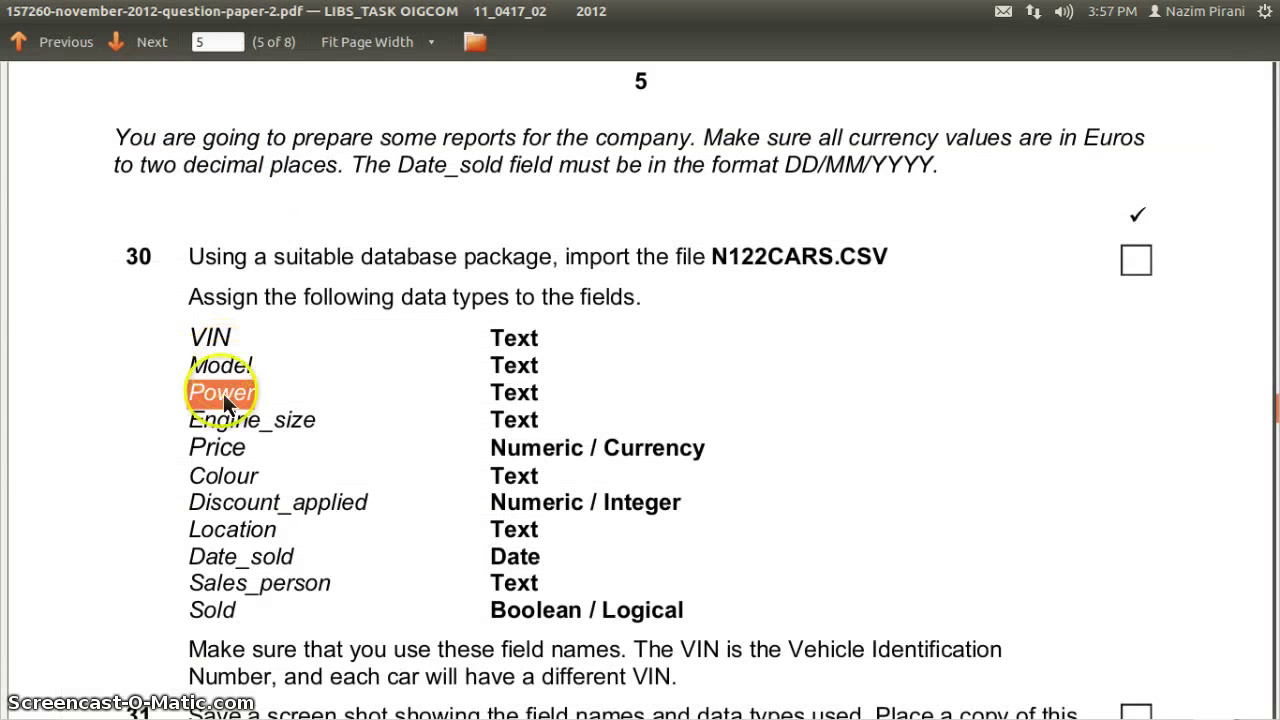
double_click(226, 420)
key("ctrl+c")
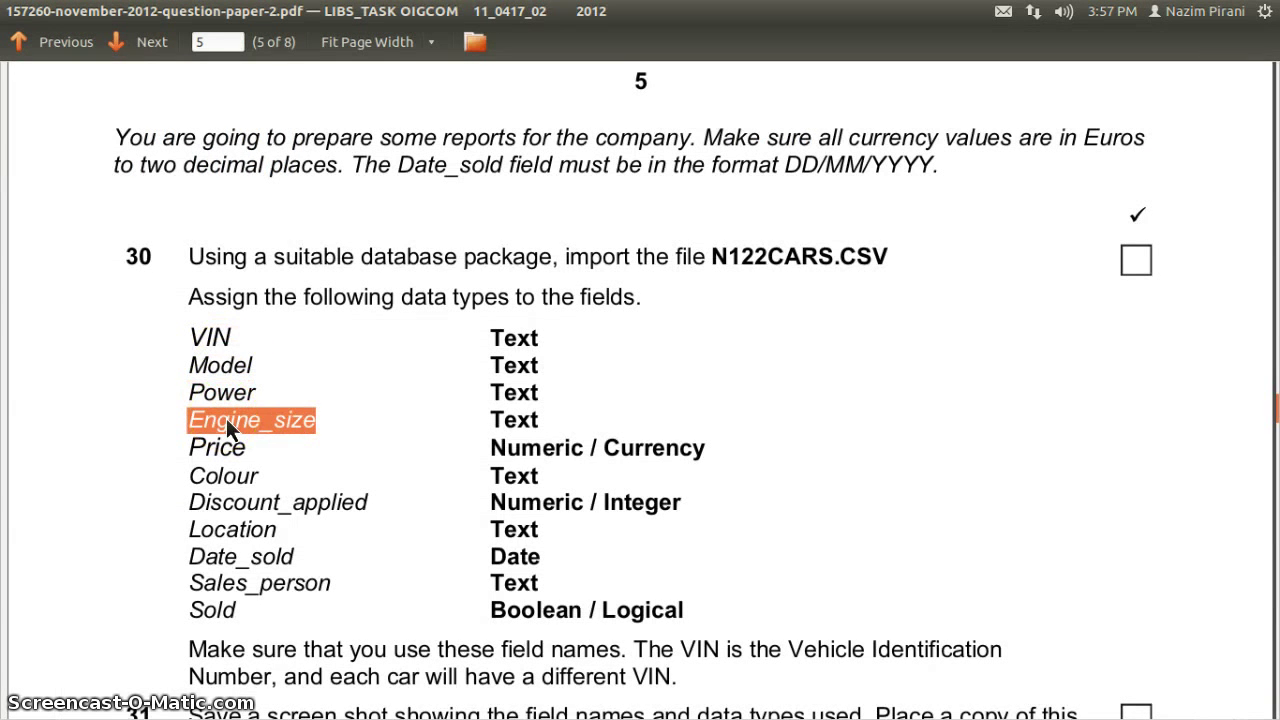
key("alt+Tab")
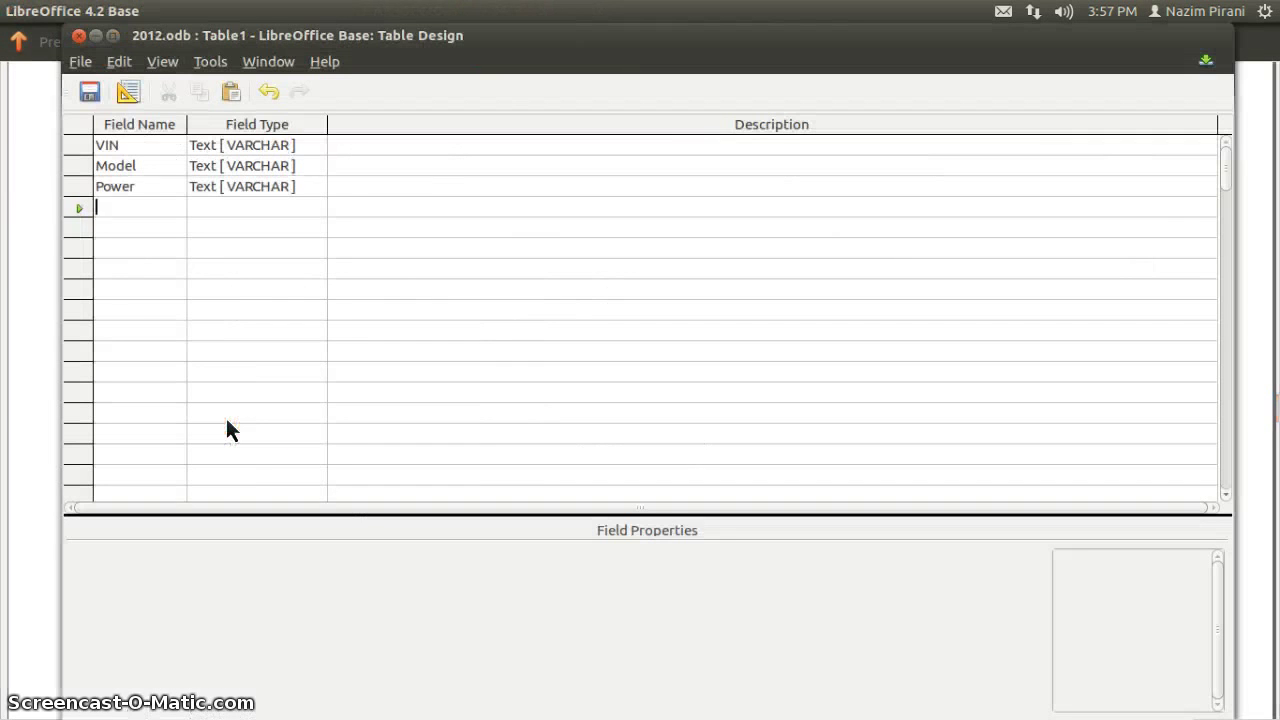
key("ctrl+v")
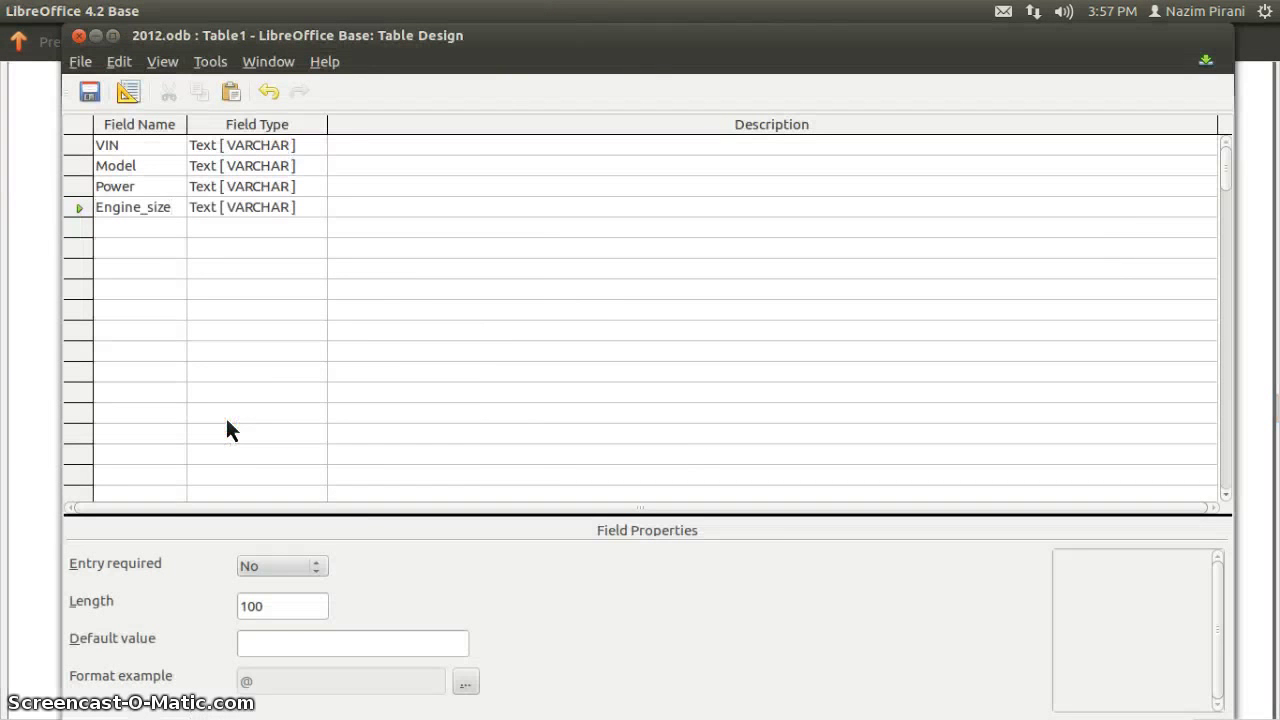
key("Tab")
key("Tab")
key("Tab")
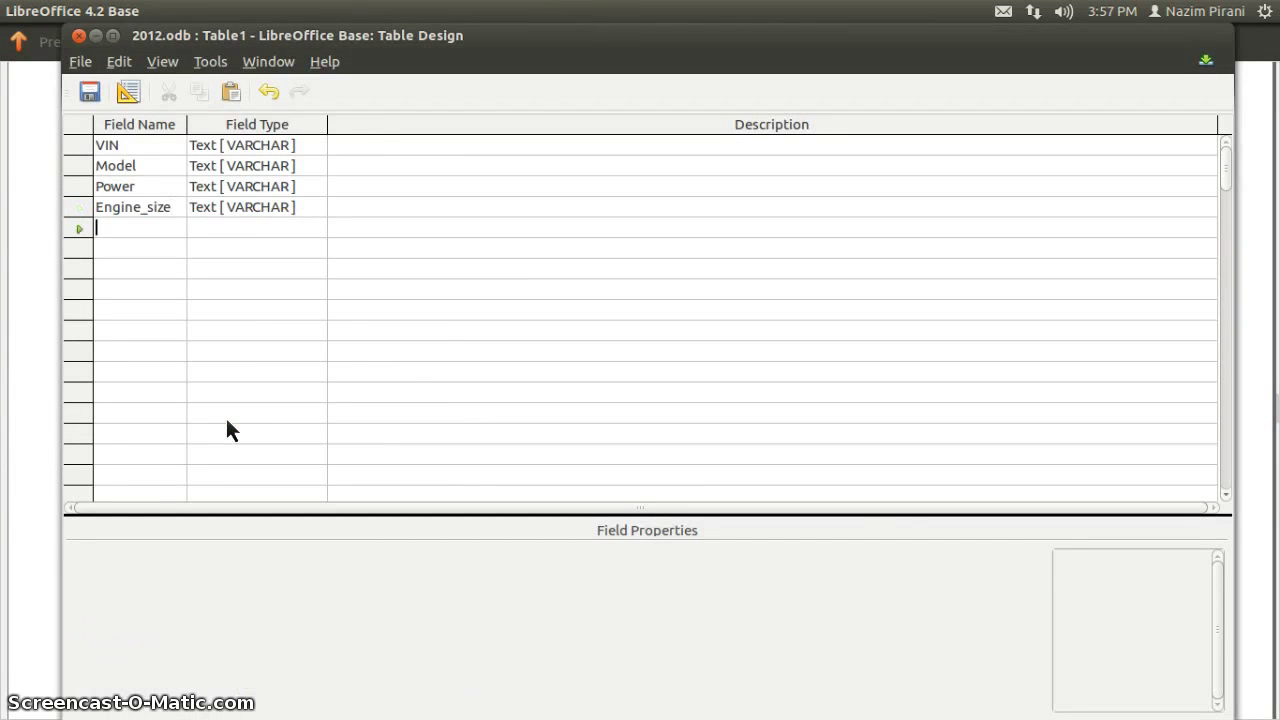
Check the Price field's name and data type in the question paper PDF and add a Price field to the Base table design.
key("alt+Tab")
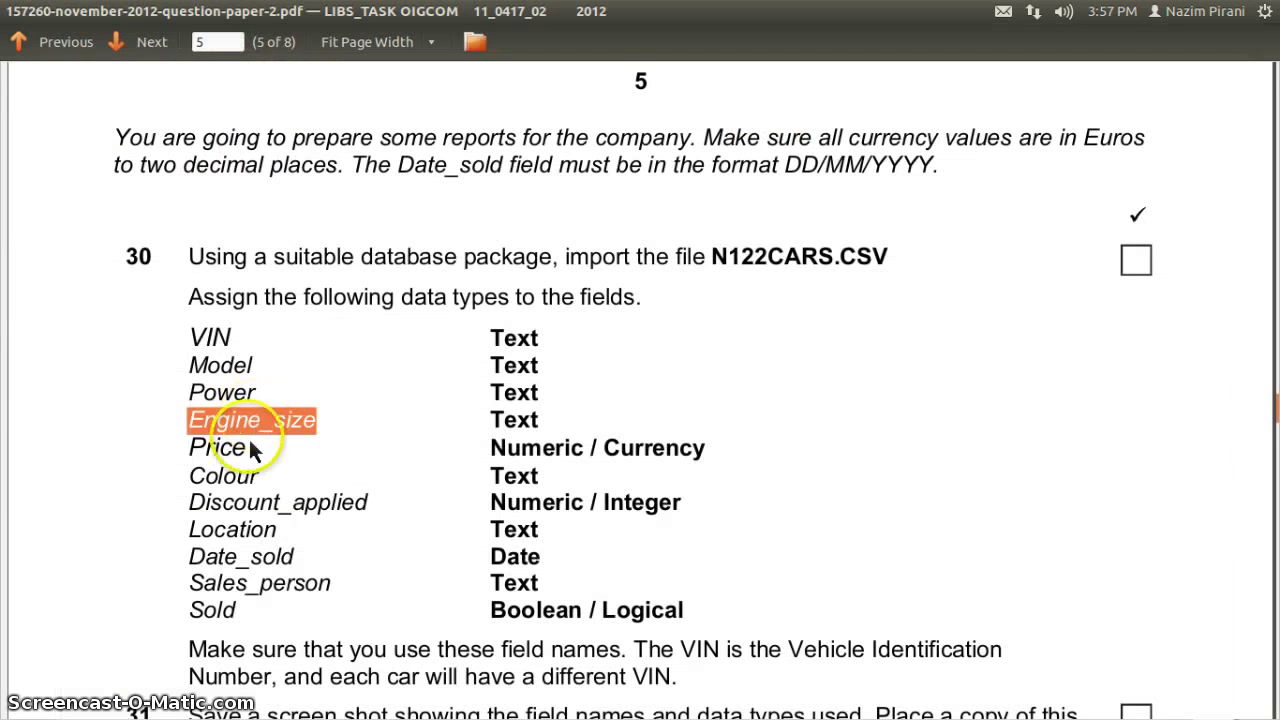
double_click(229, 459)
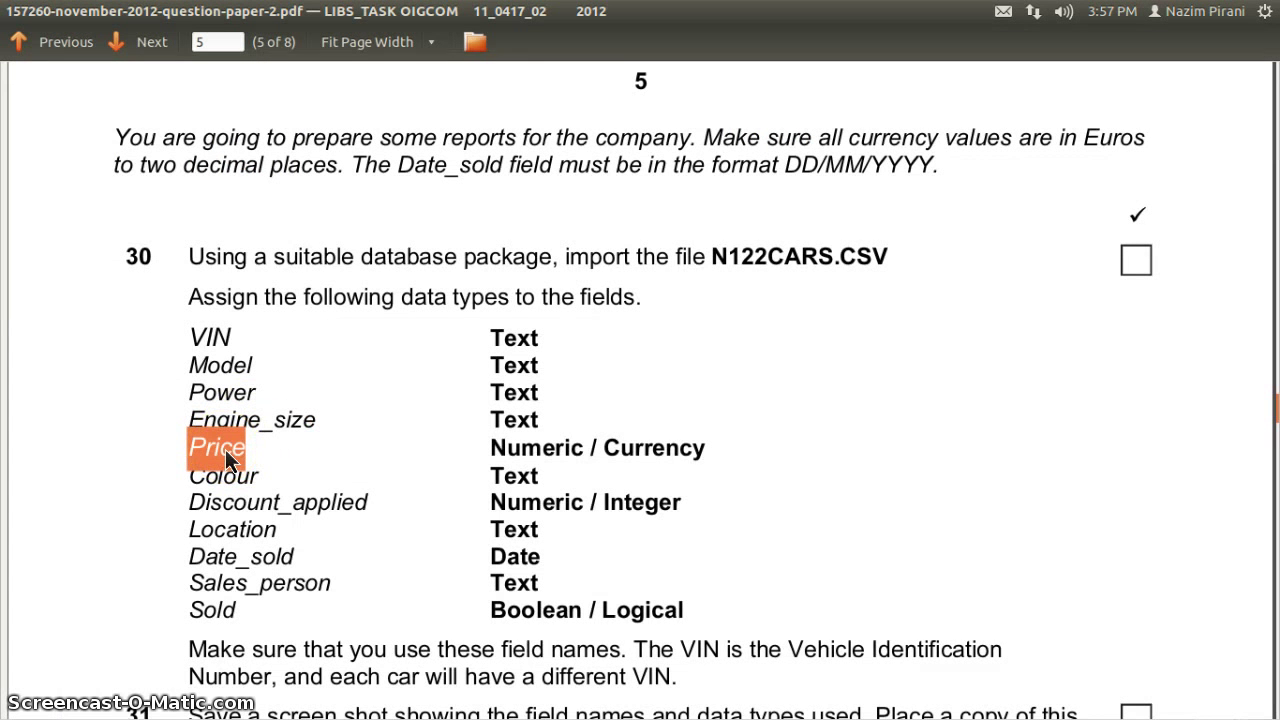
double_click(531, 452)
key("alt+Tab")
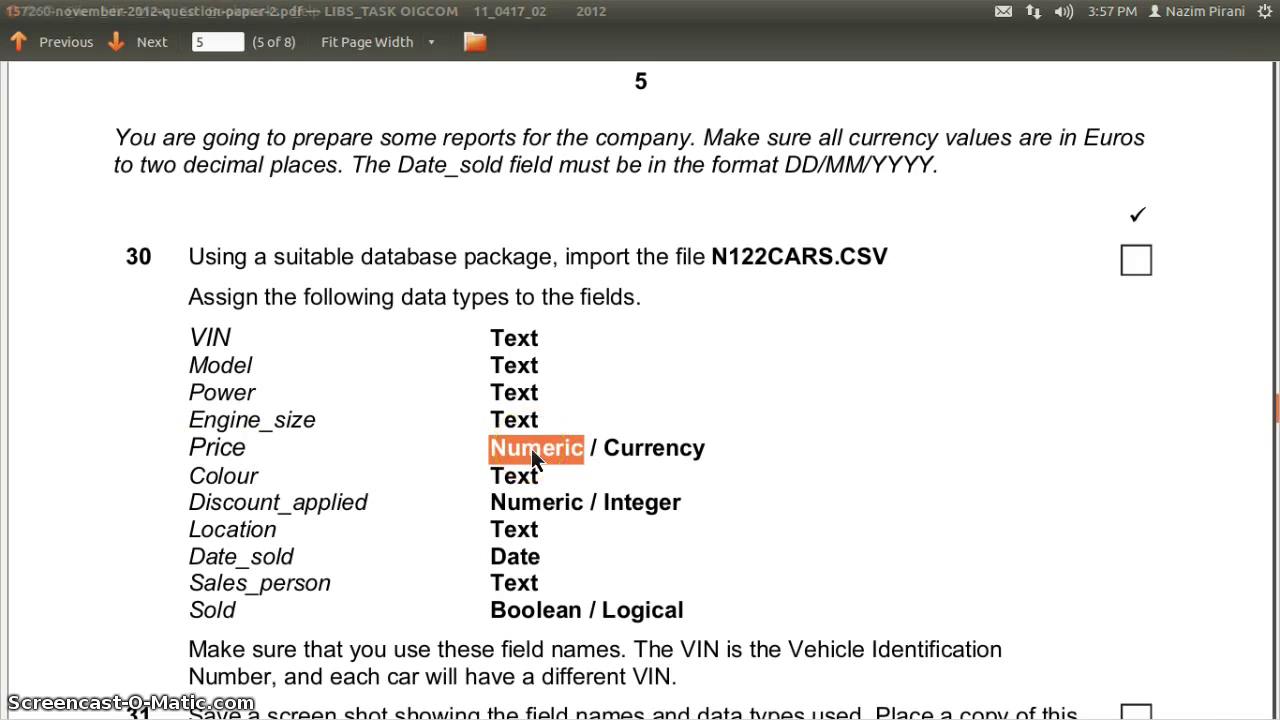
type("Price")
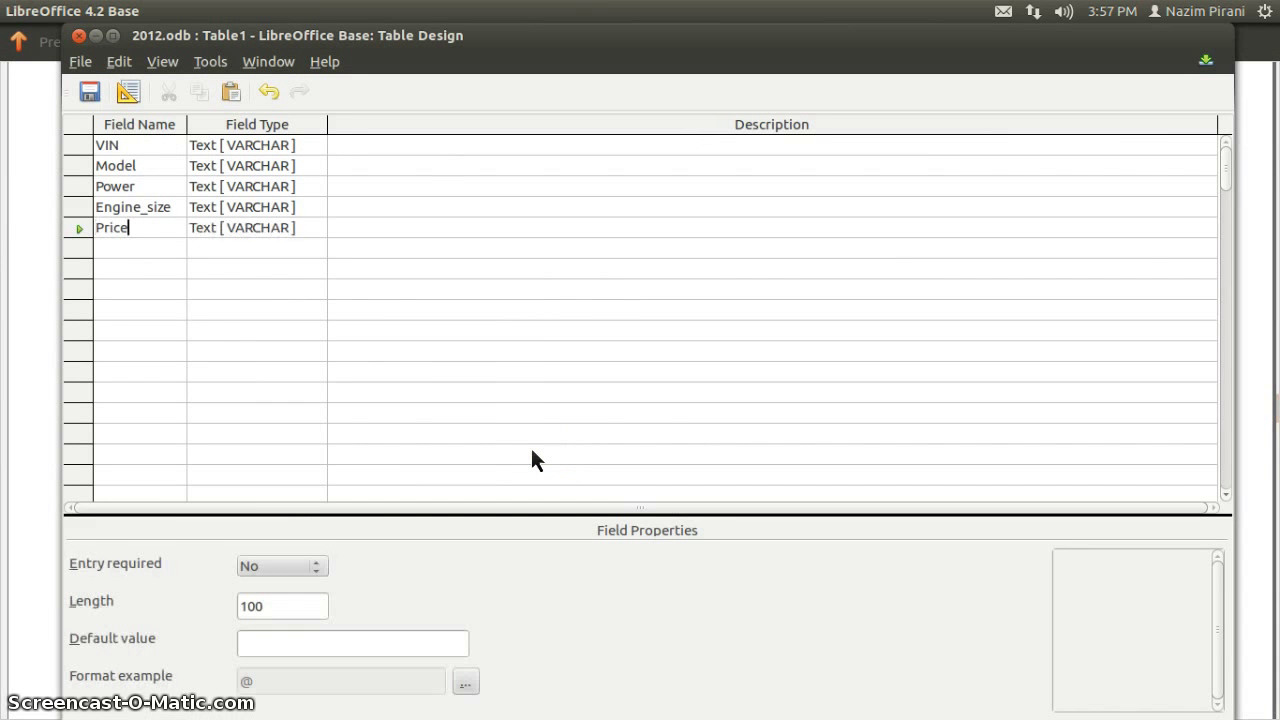
Set the Price field's type to Number [ NUMERIC ] with 2 decimal places.
left_click(309, 229)
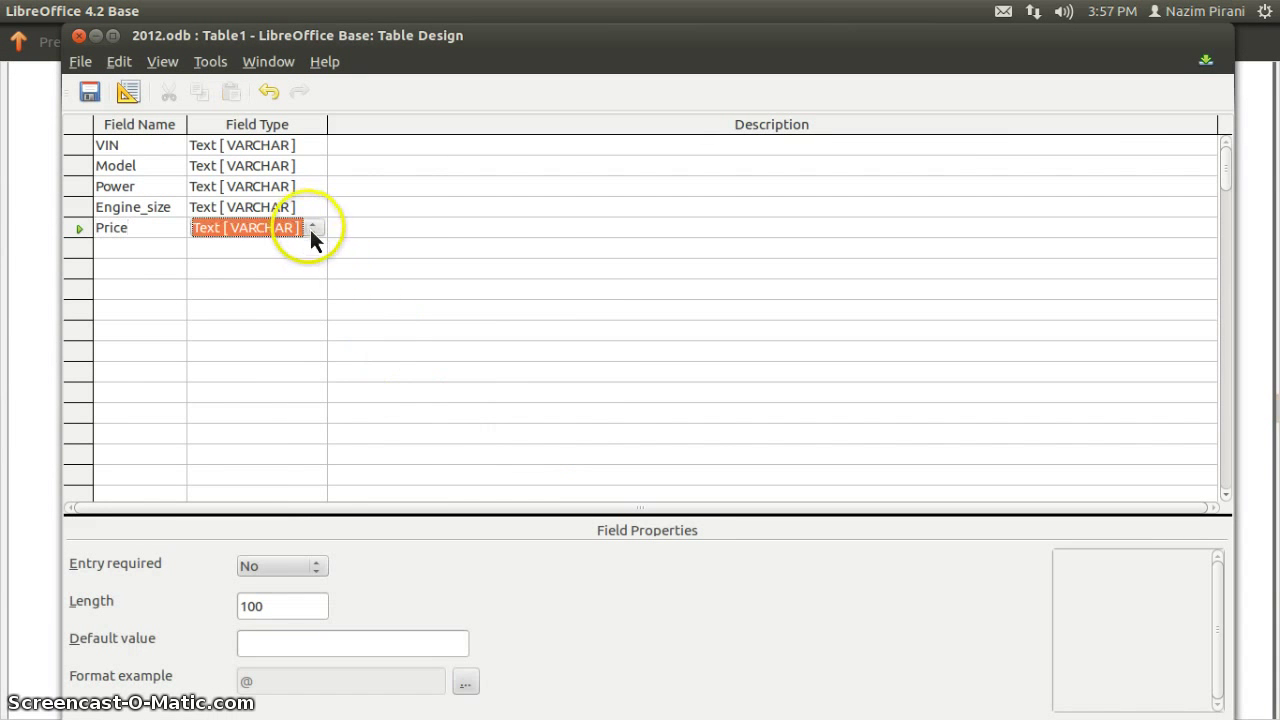
left_click(311, 229)
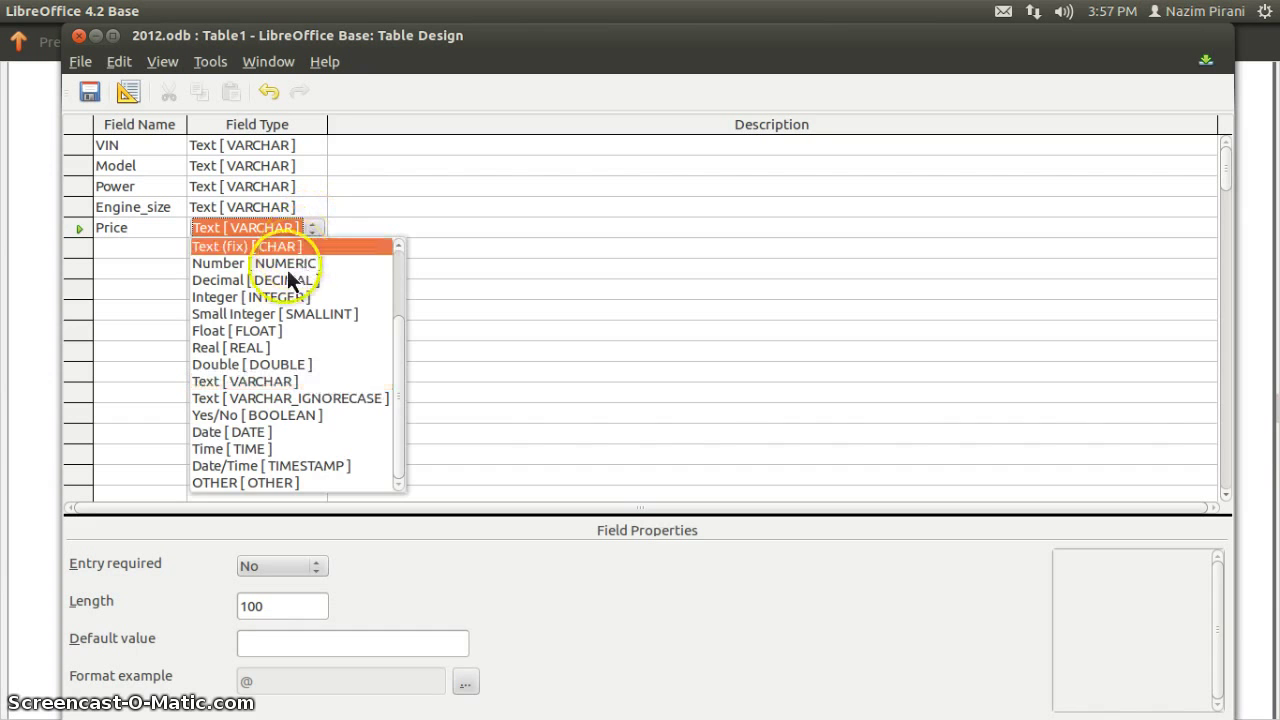
left_click(284, 263)
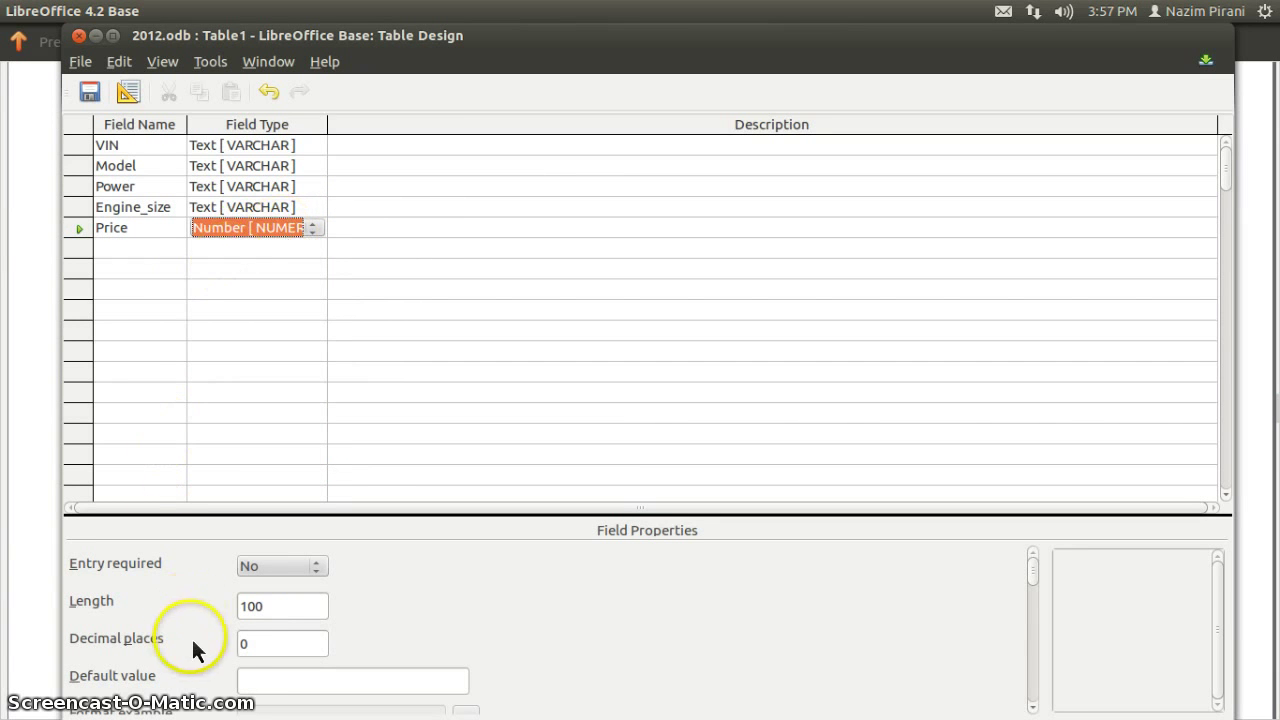
left_click(288, 652)
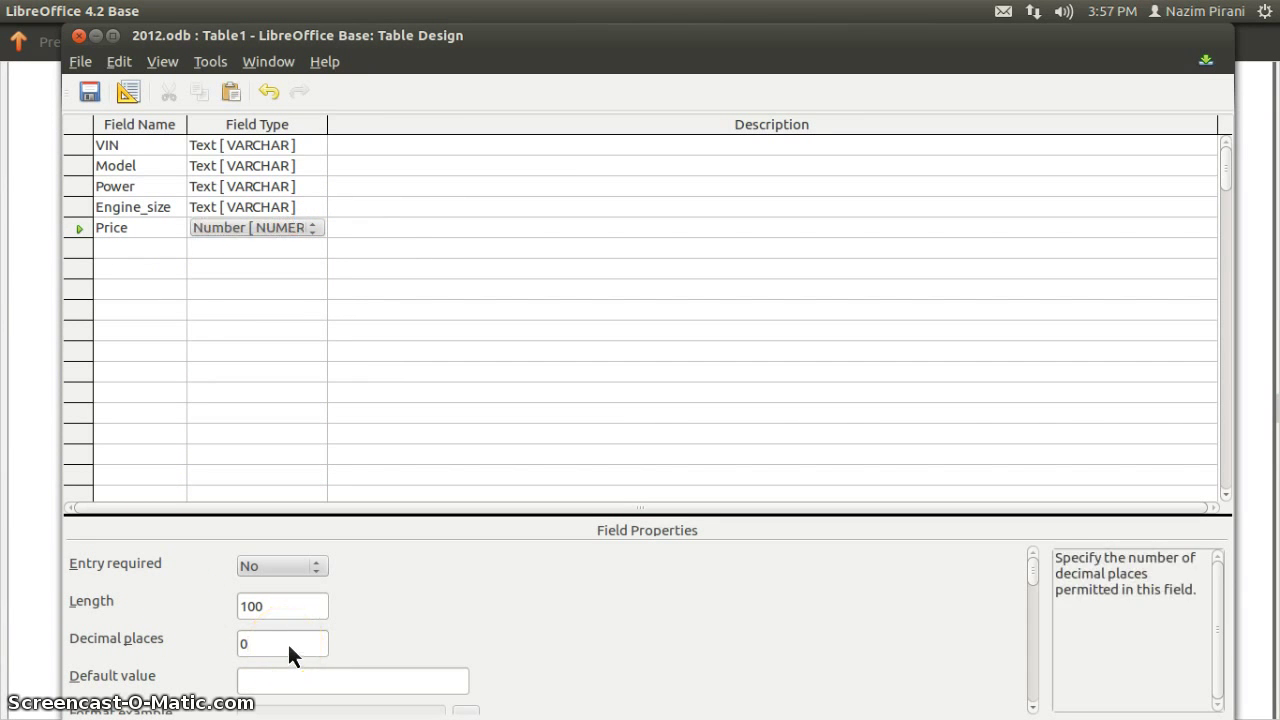
key("BackSpace")
type("2")
left_click(151, 247)
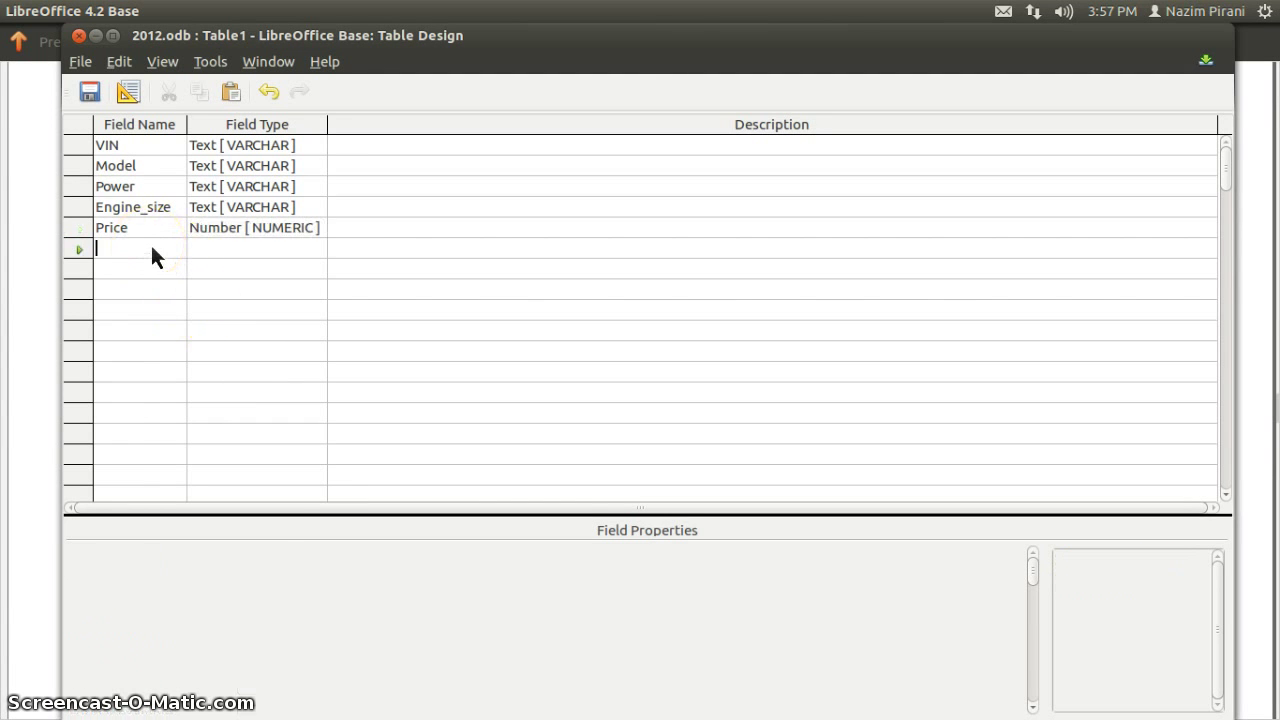
left_click(153, 230)
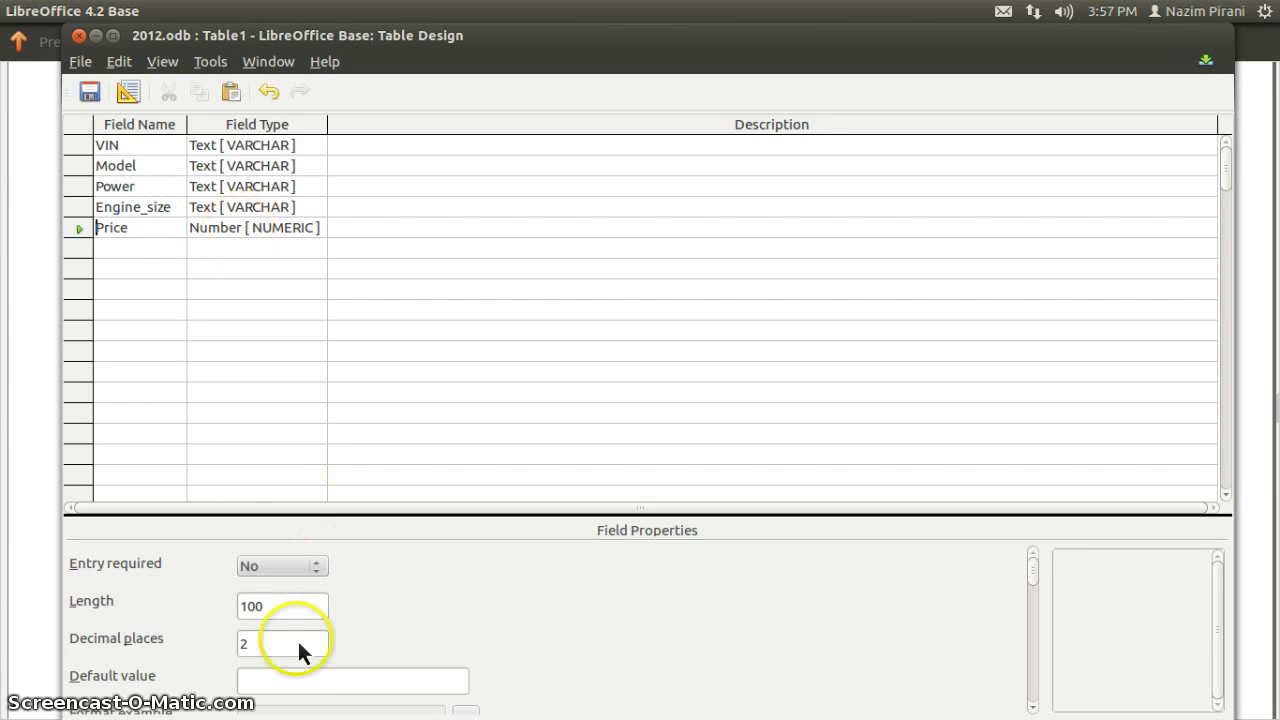
left_click(243, 645)
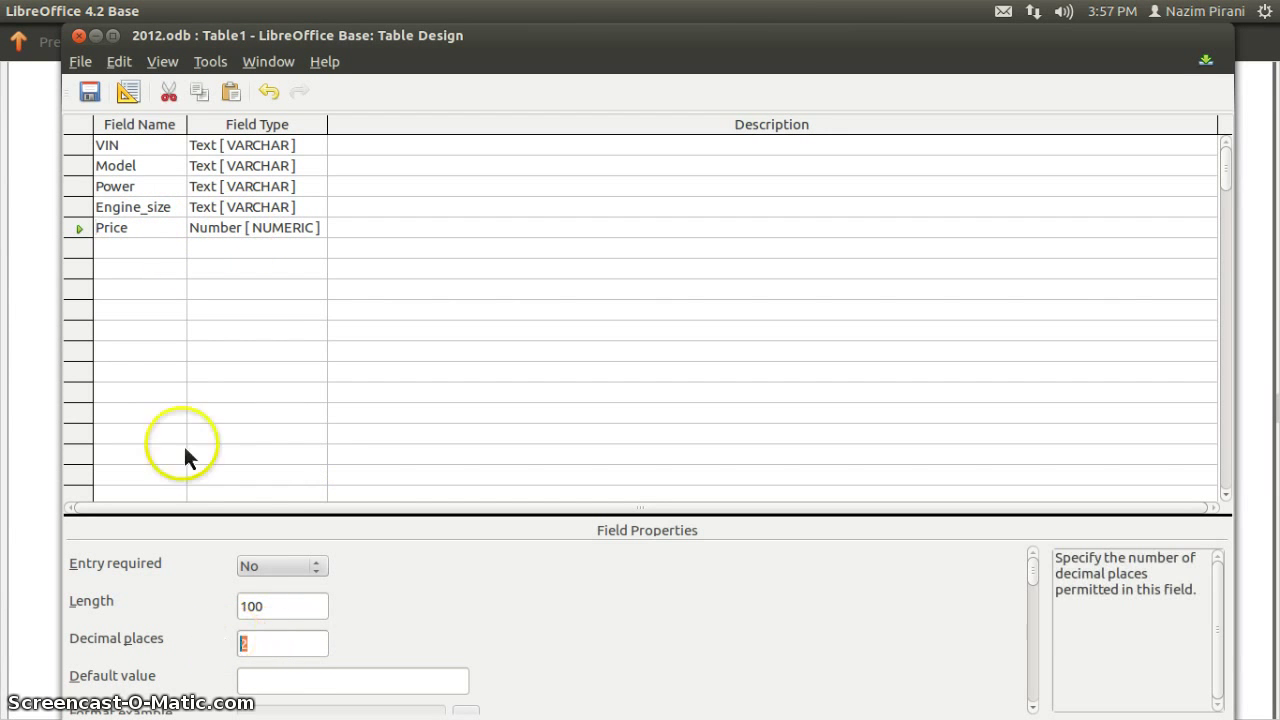
Copy the field name Colour from the question paper PDF into the Base table design as the sixth field, type Text [ VARCHAR ].
left_click(123, 256)
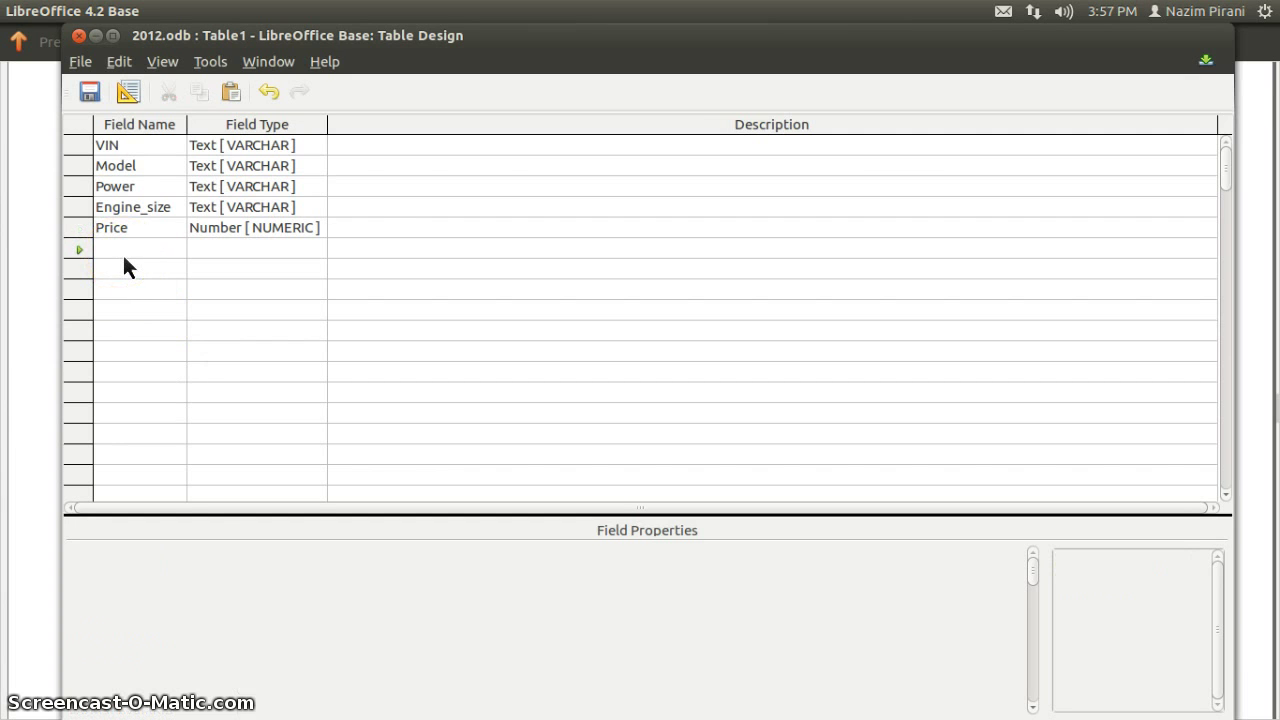
key("alt+Tab")
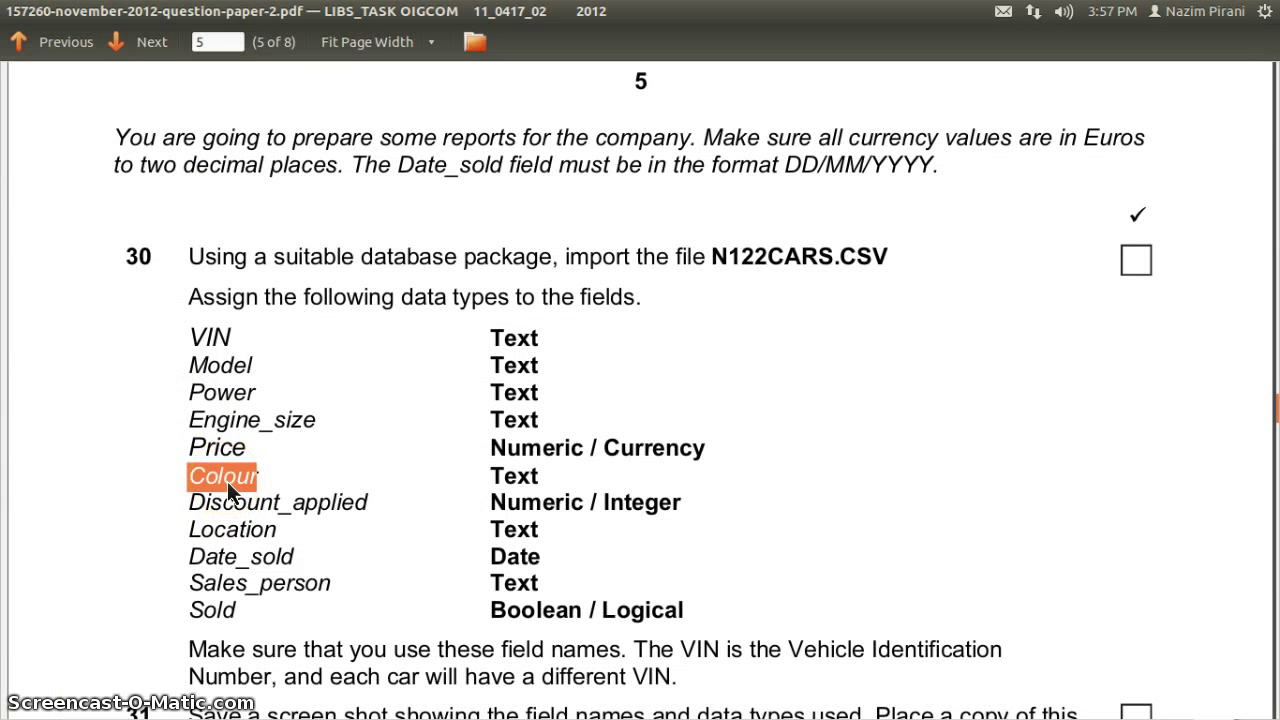
key("alt+Tab")
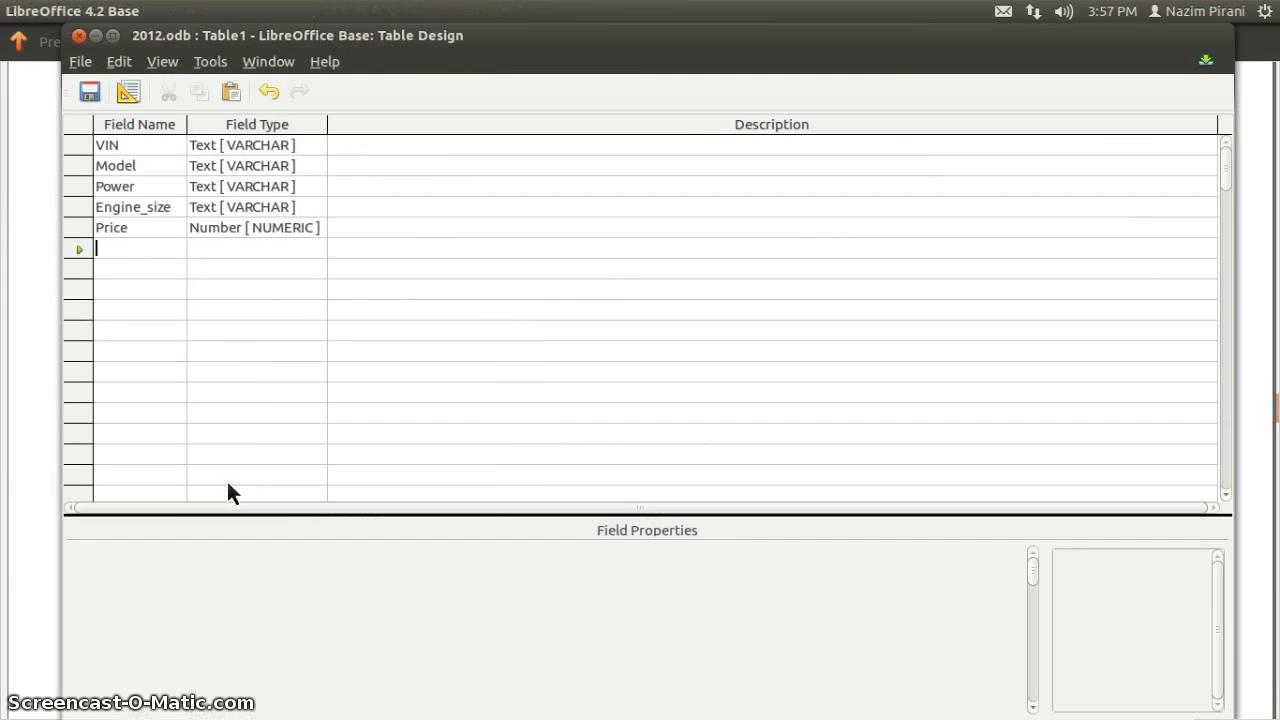
type("Colour")
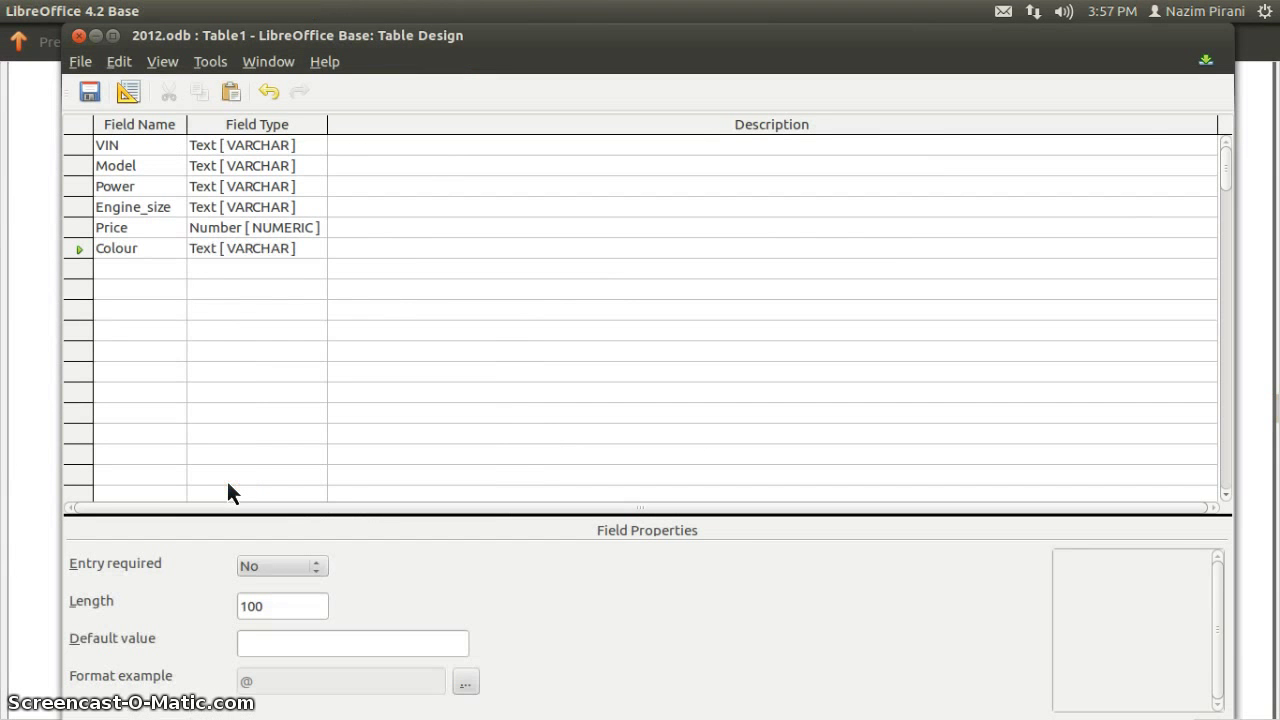
key("Tab")
key("Tab")
key("Tab")
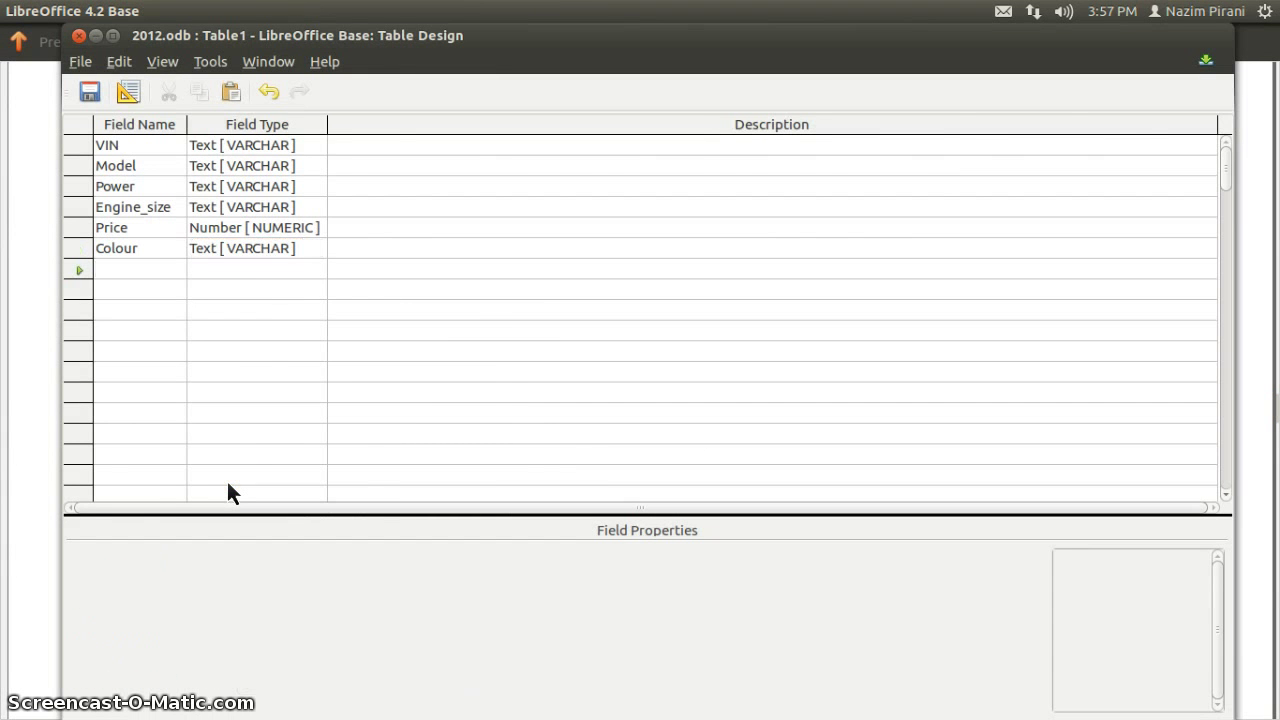
Check the Discount_applied field's data type in the question paper PDF and copy its name into the Base table design as the seventh field.
key("alt+Tab")
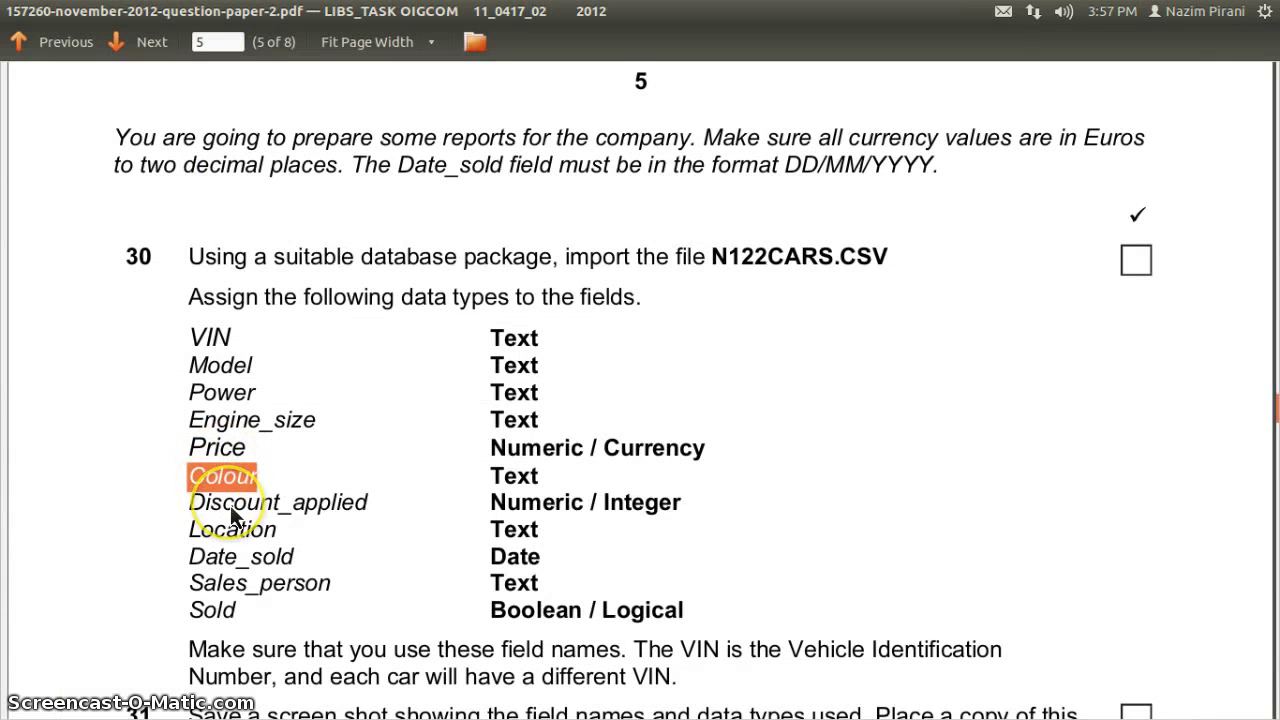
double_click(230, 505)
double_click(540, 505)
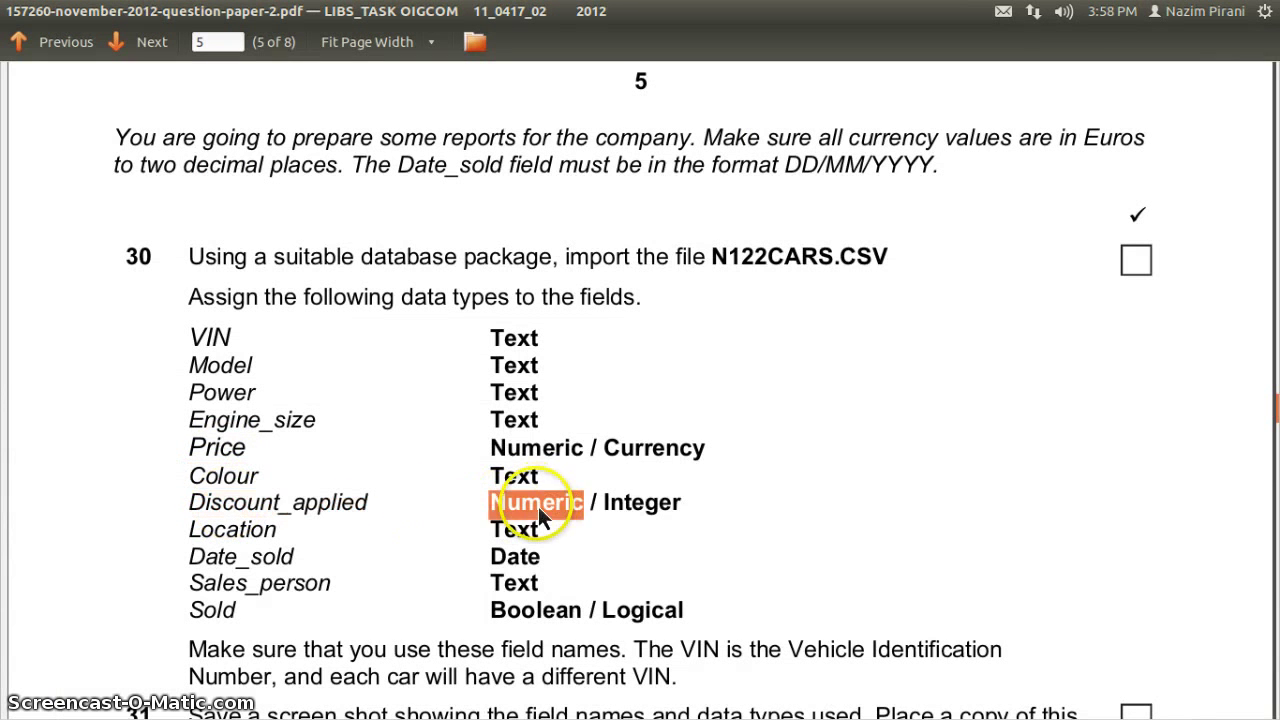
double_click(620, 506)
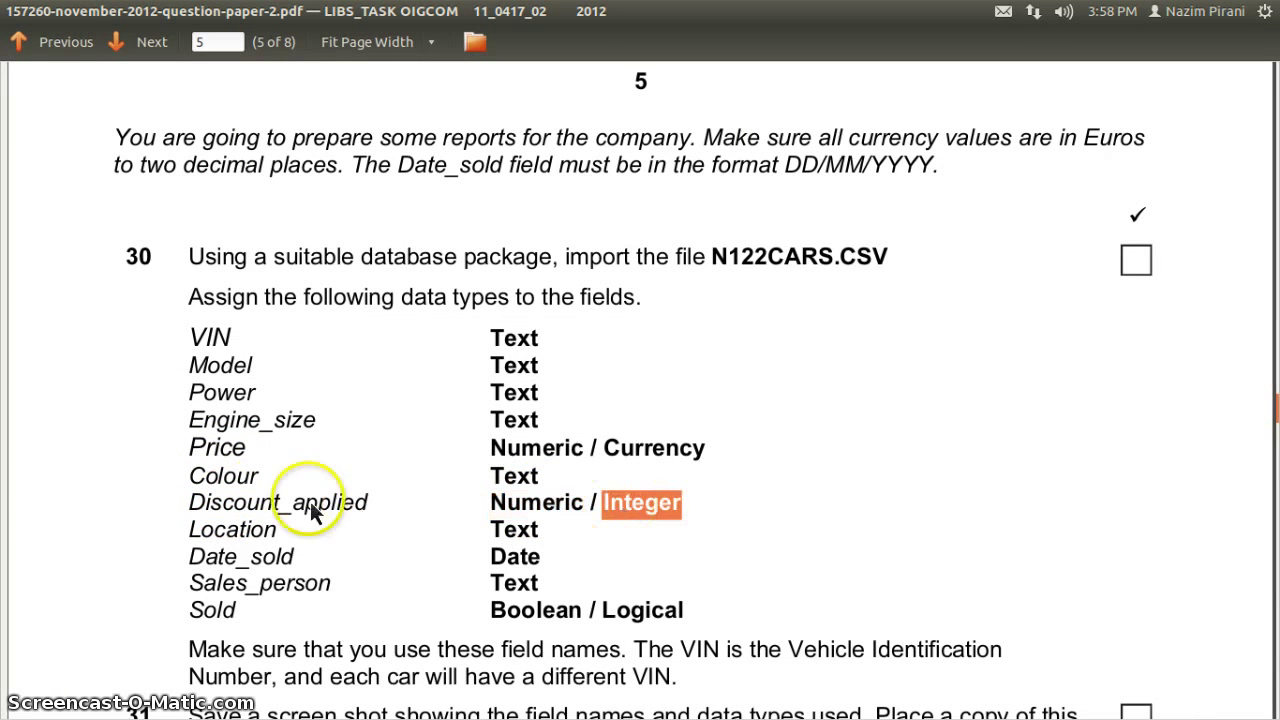
double_click(251, 506)
key("ctrl+c")
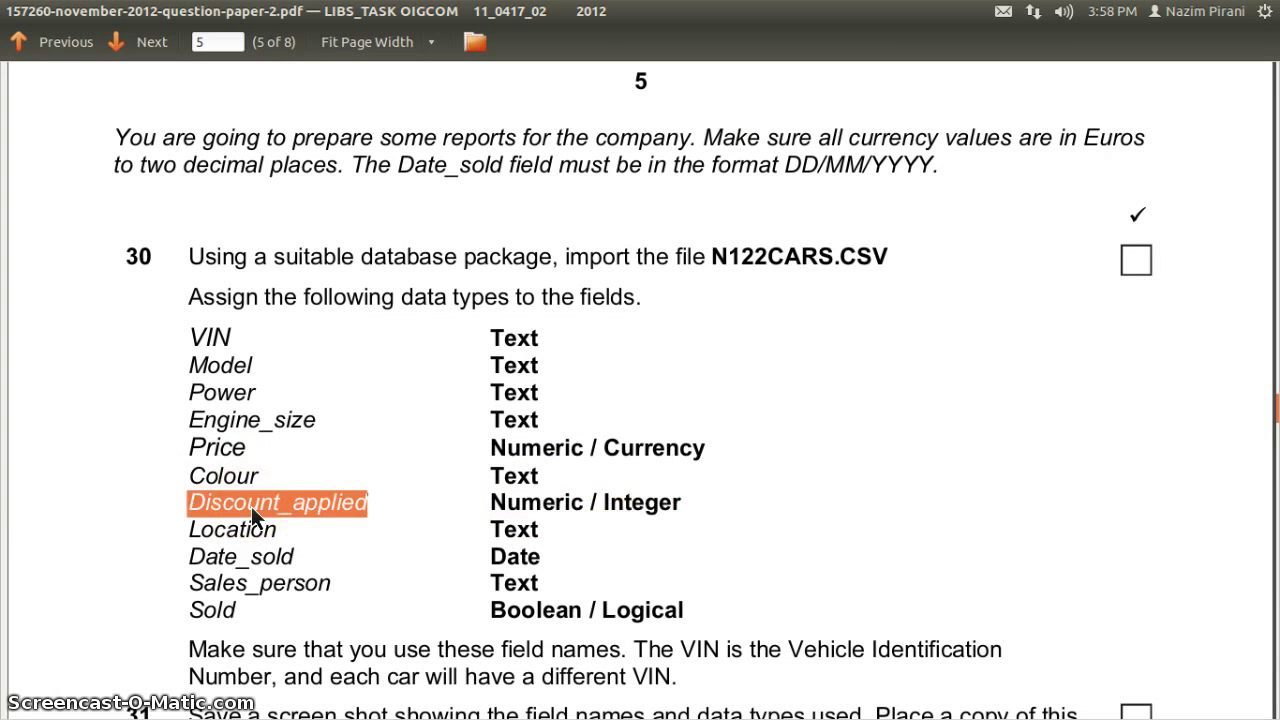
key("alt+Tab")
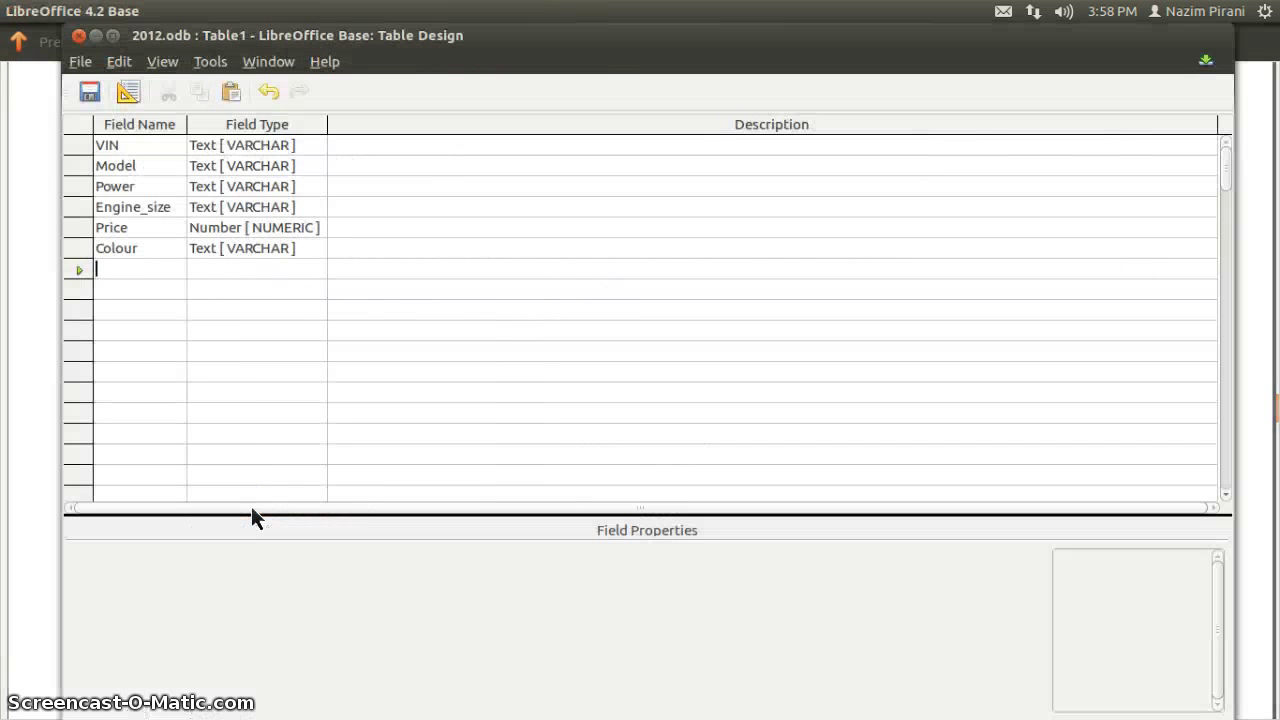
key("ctrl+v")
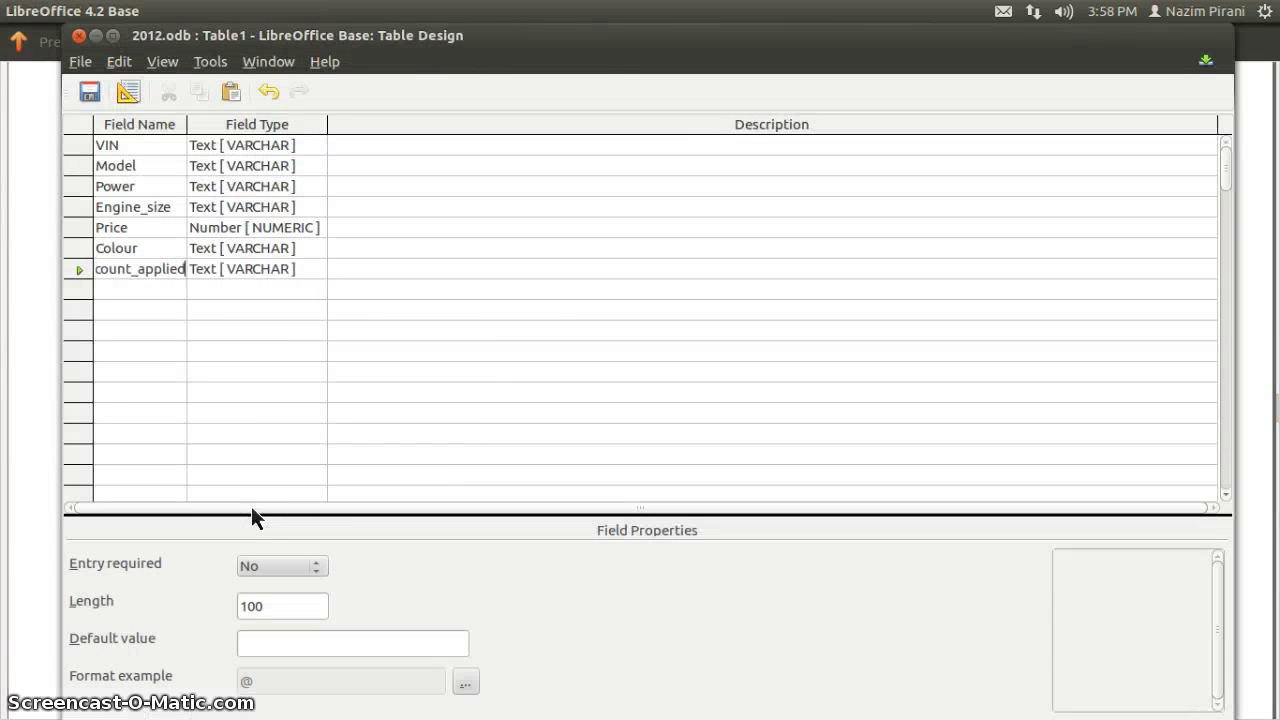
Set the Discount_applied field's type to Integer [ INTEGER ].
left_click(313, 275)
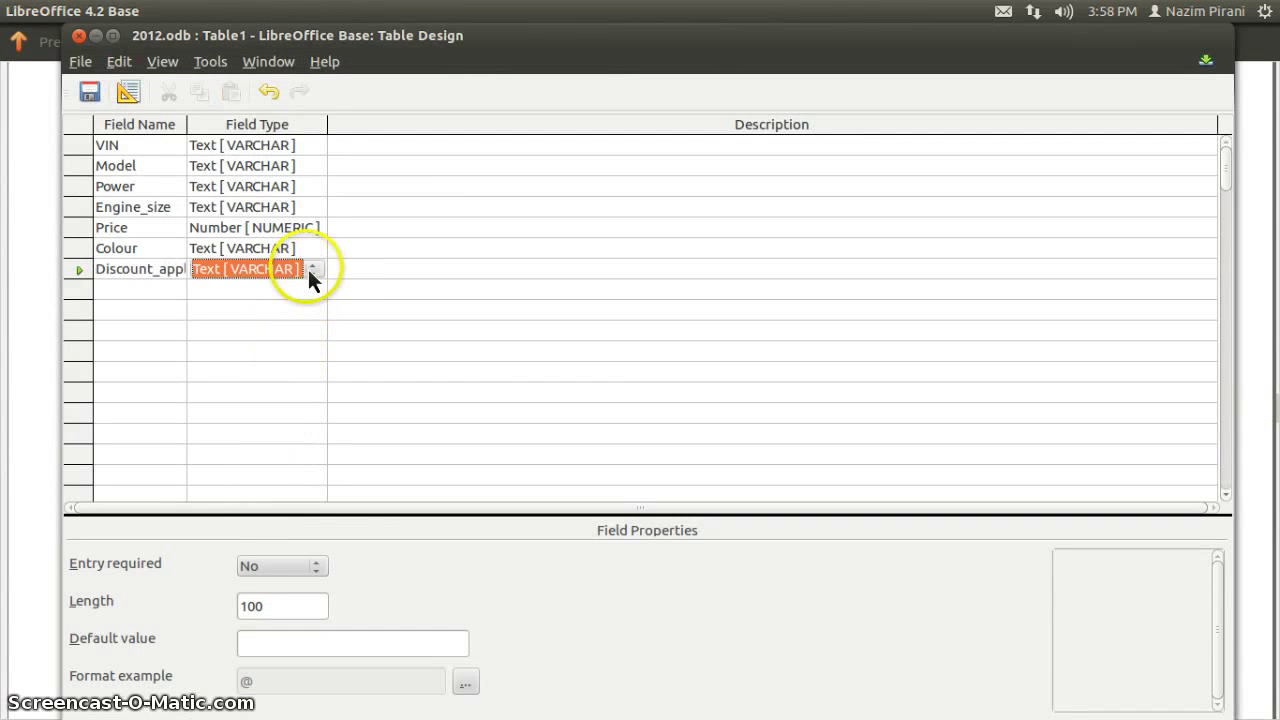
left_click(313, 272)
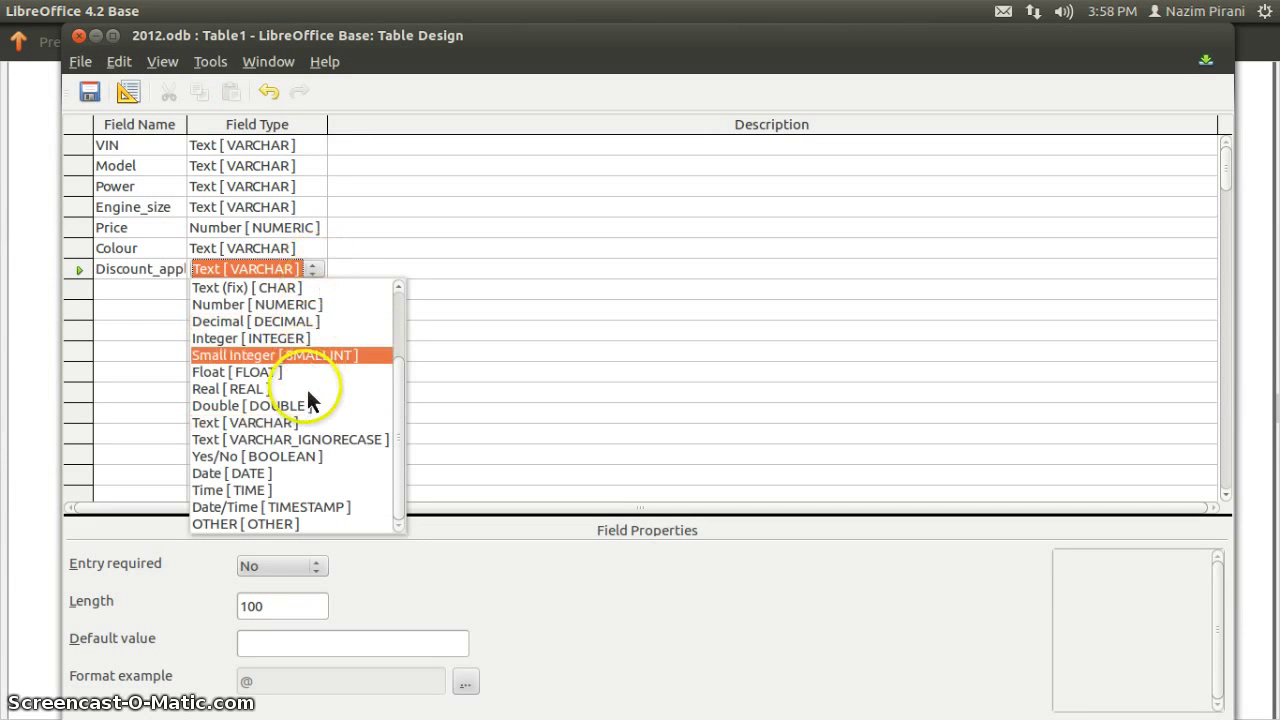
left_click(270, 341)
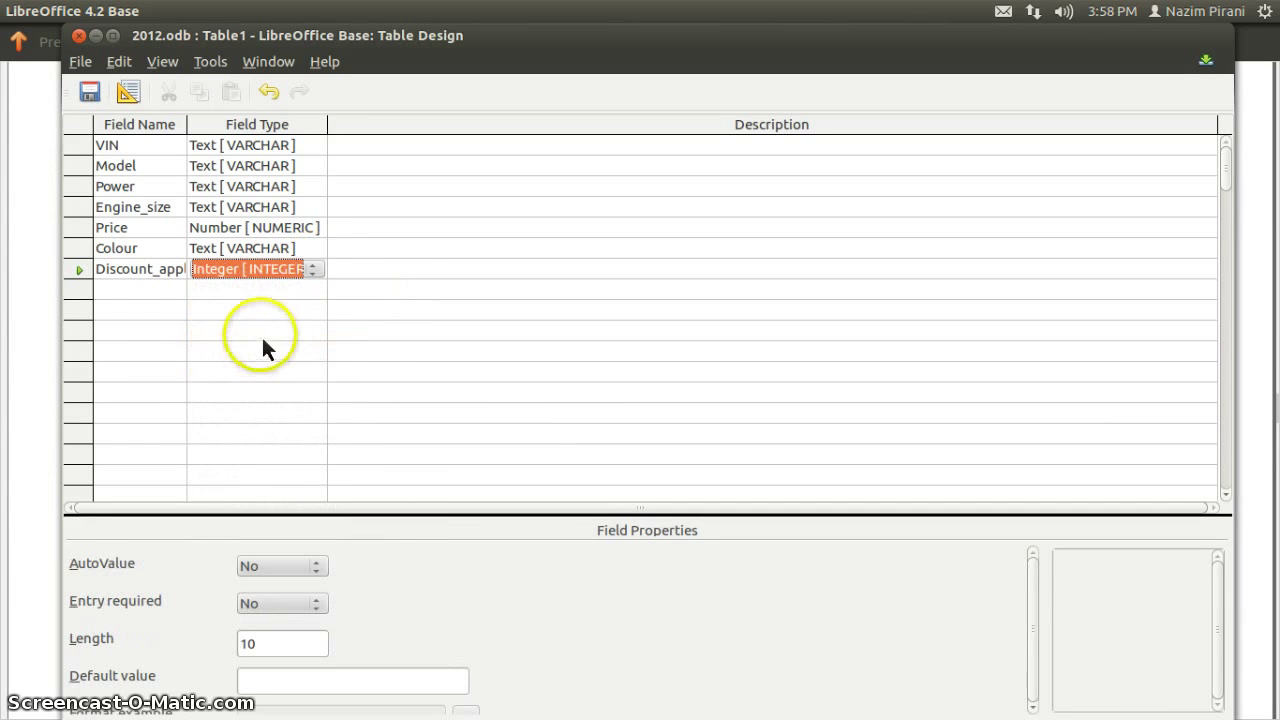
Copy the field name Location from the question paper PDF into the Base table design as the eighth field, type Text [ VARCHAR ].
left_click(137, 292)
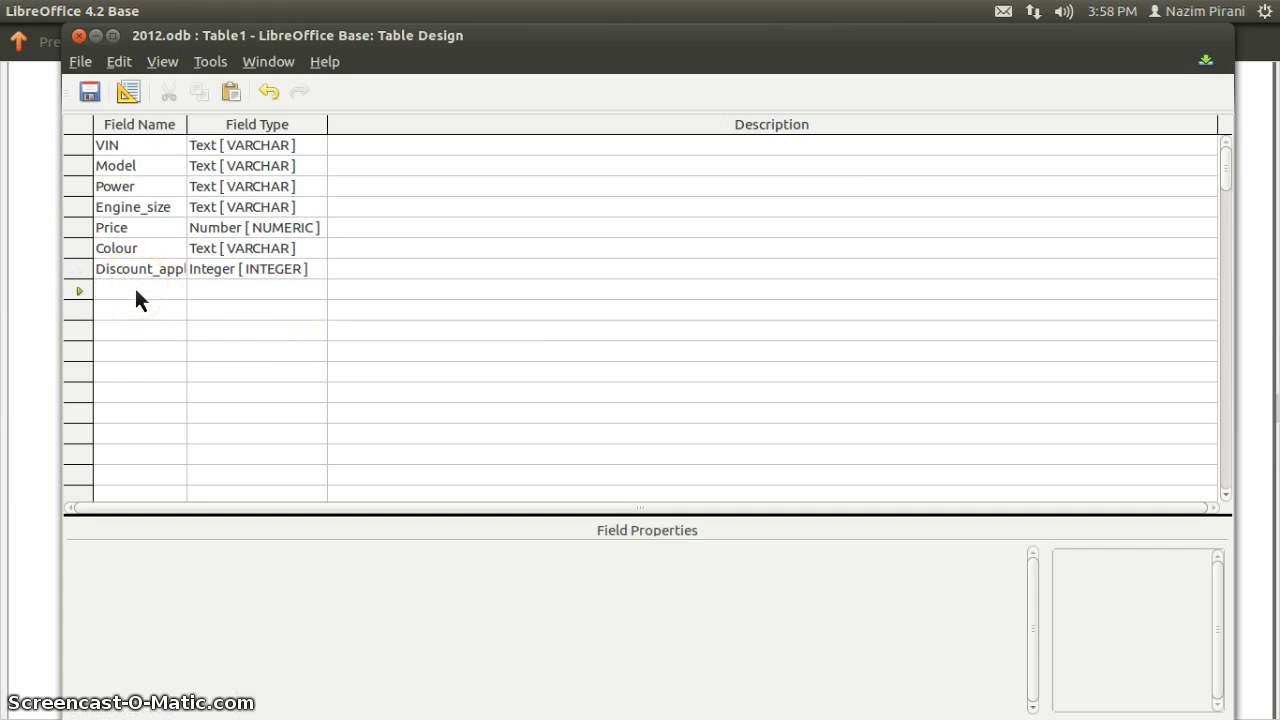
key("alt+Tab")
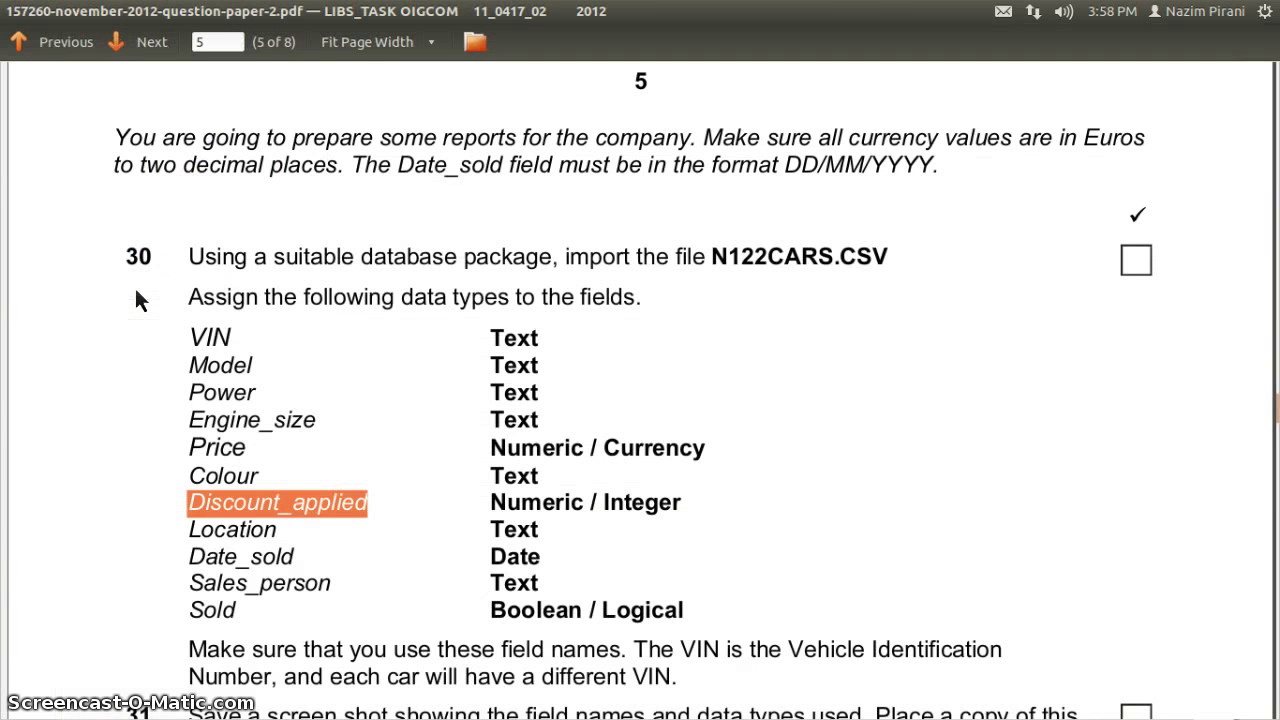
double_click(229, 532)
key("ctrl+c")
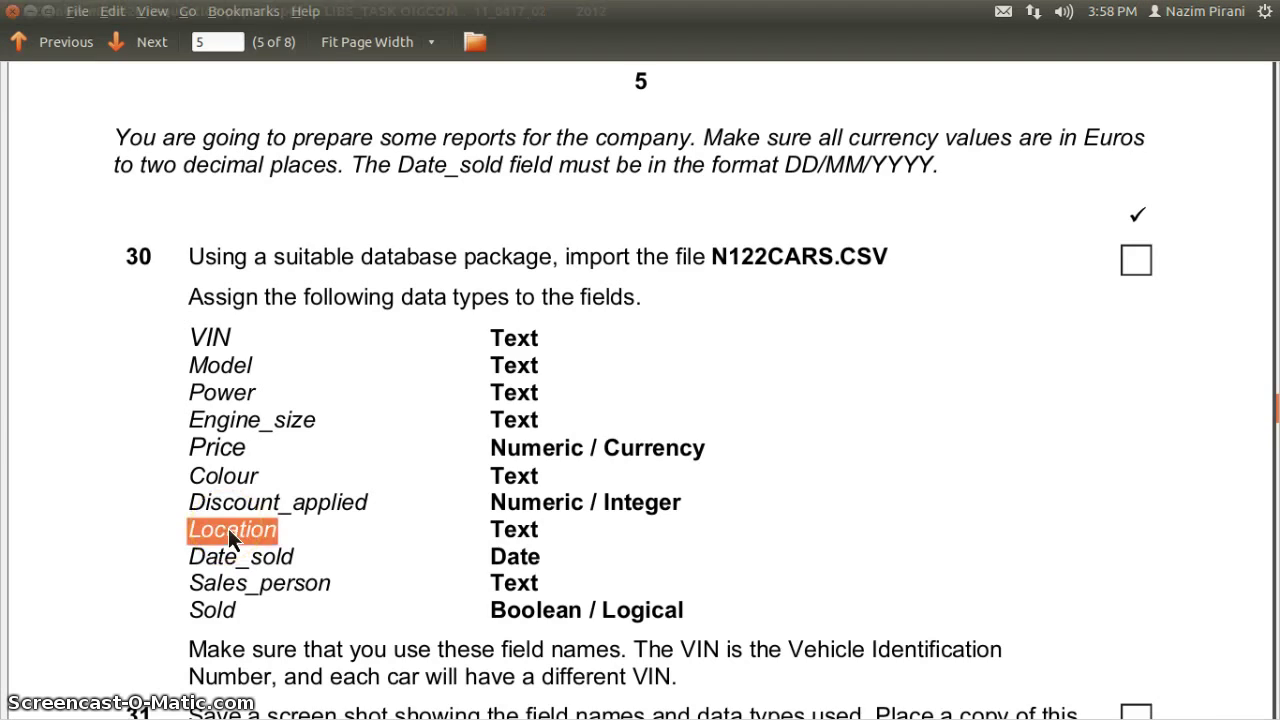
key("alt+Tab")
key("ctrl+v")
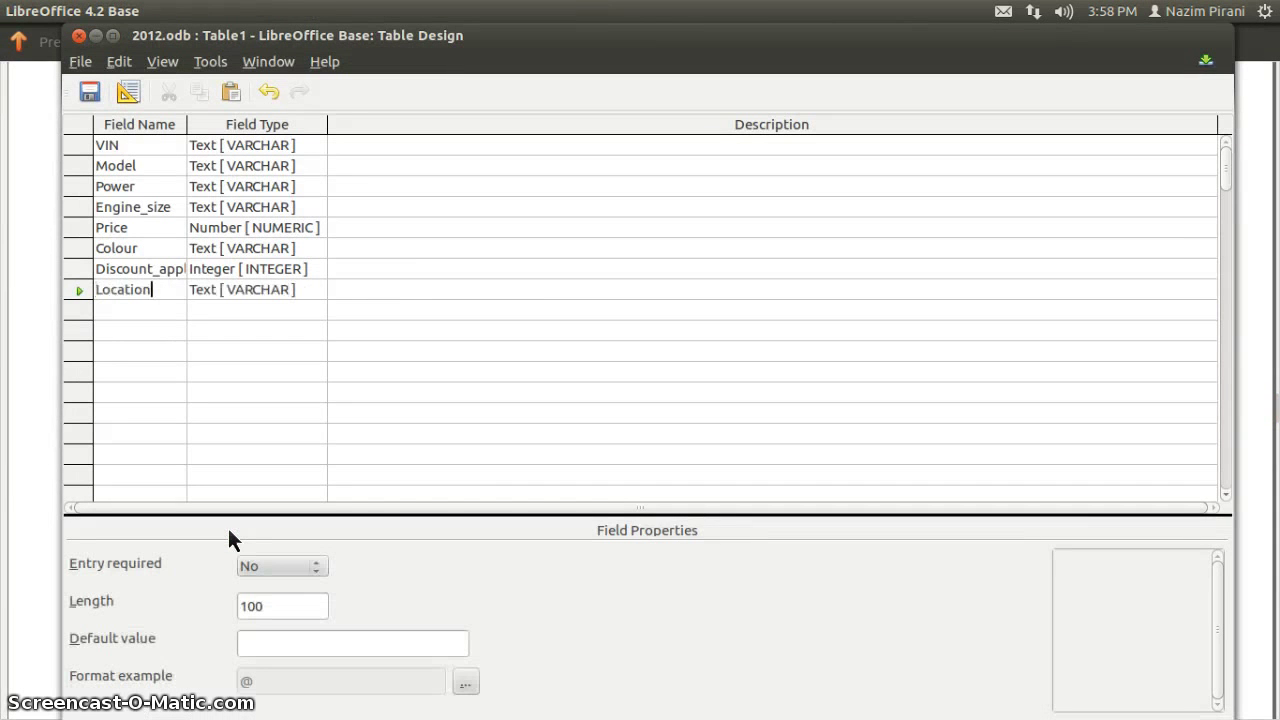
key("Tab")
key("Tab")
key("Tab")
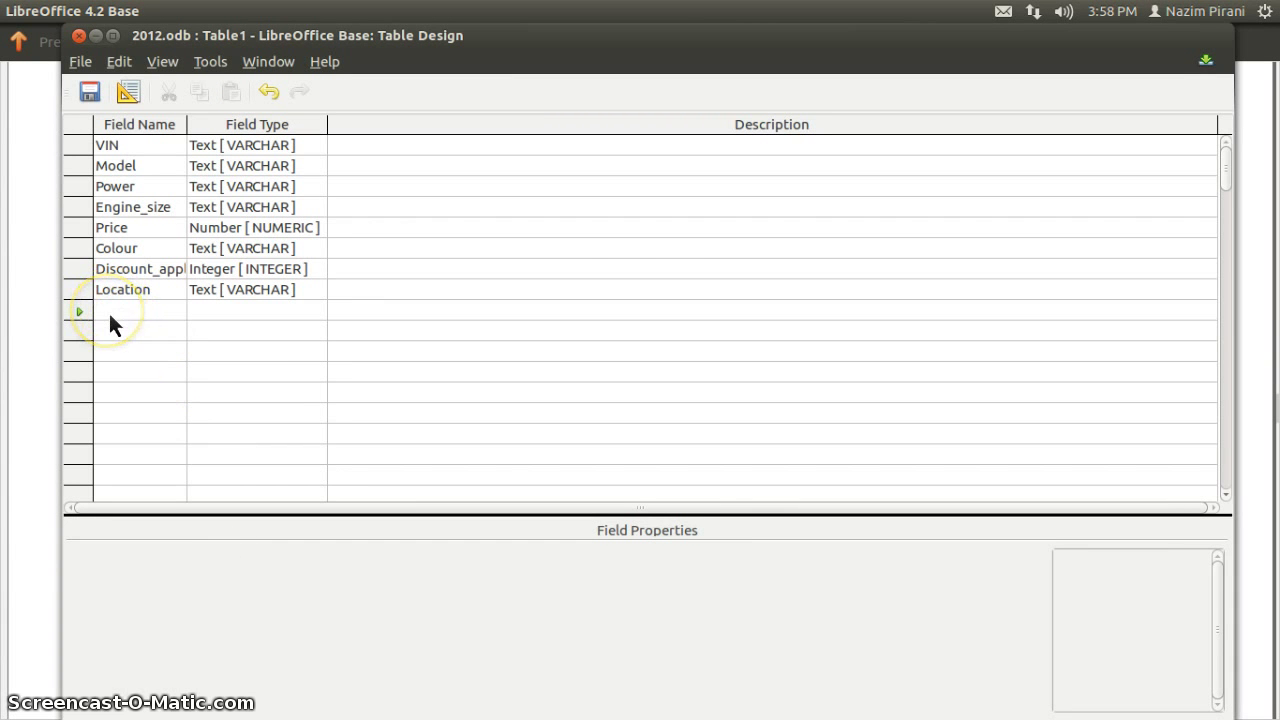
Check the Date_sold field's data type in the question paper PDF and copy its name into the Base table design as the ninth field.
key("alt+Tab")
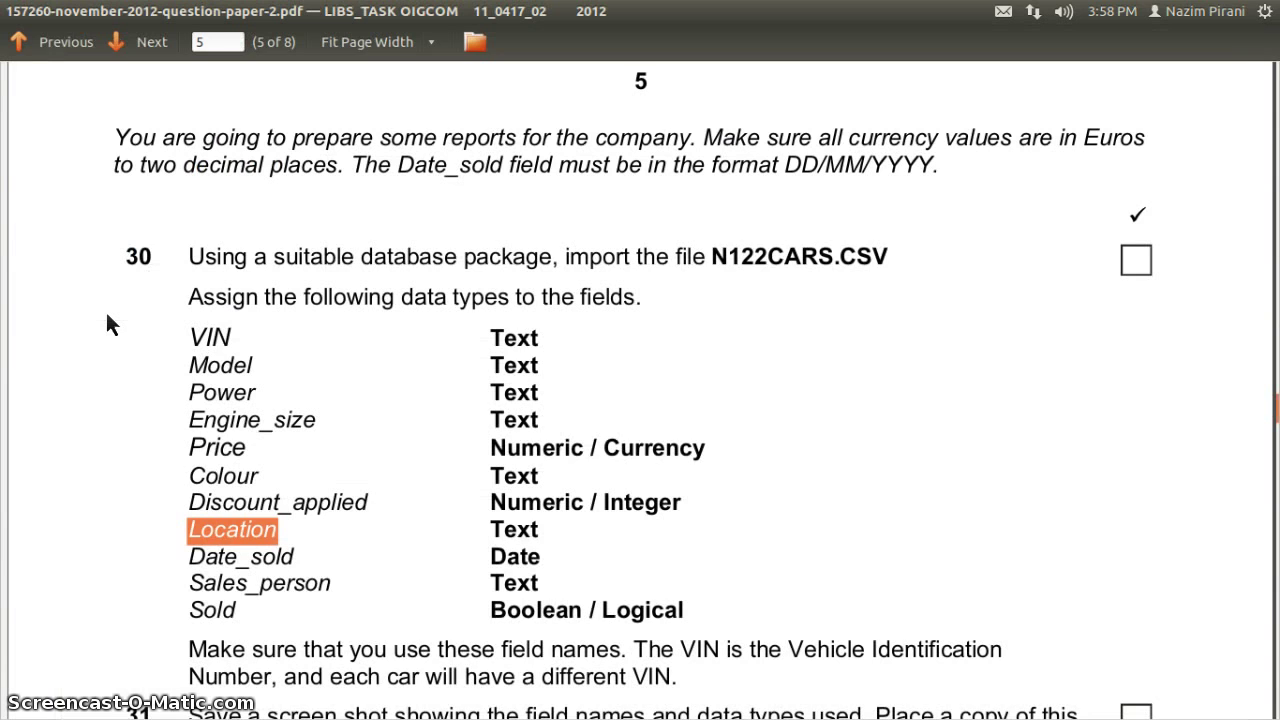
double_click(228, 561)
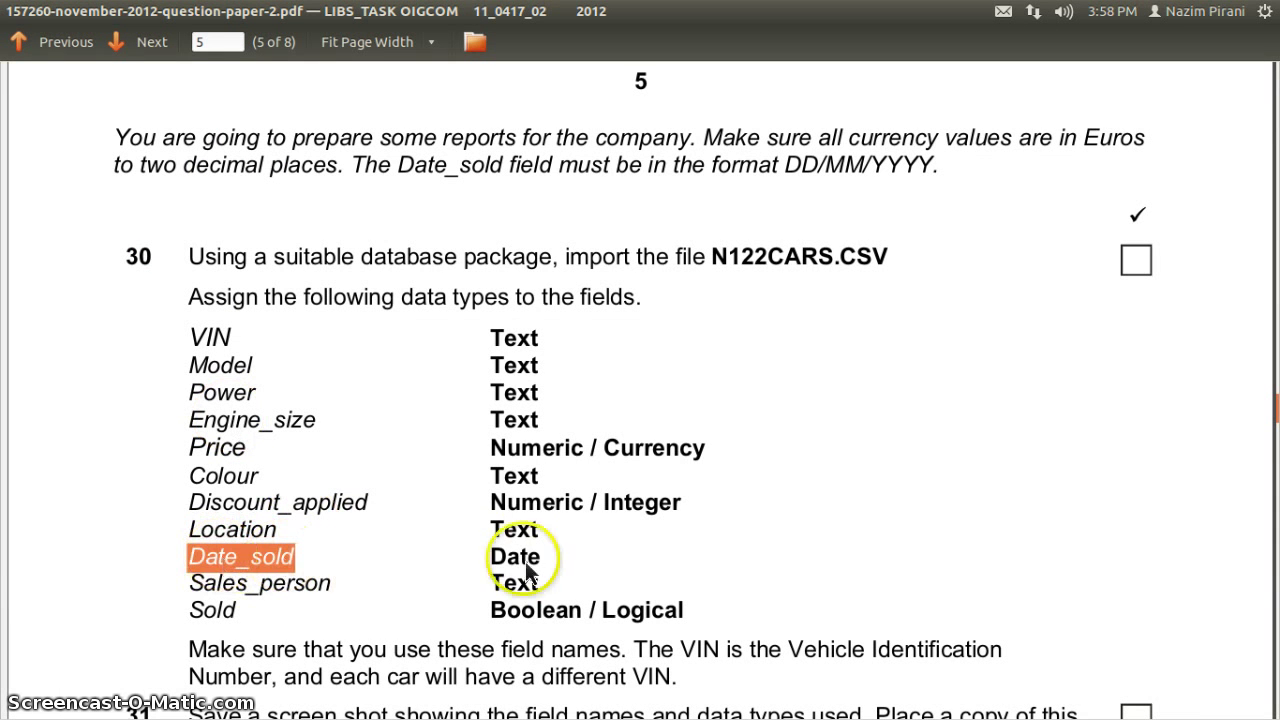
double_click(515, 557)
double_click(219, 558)
key("ctrl+c")
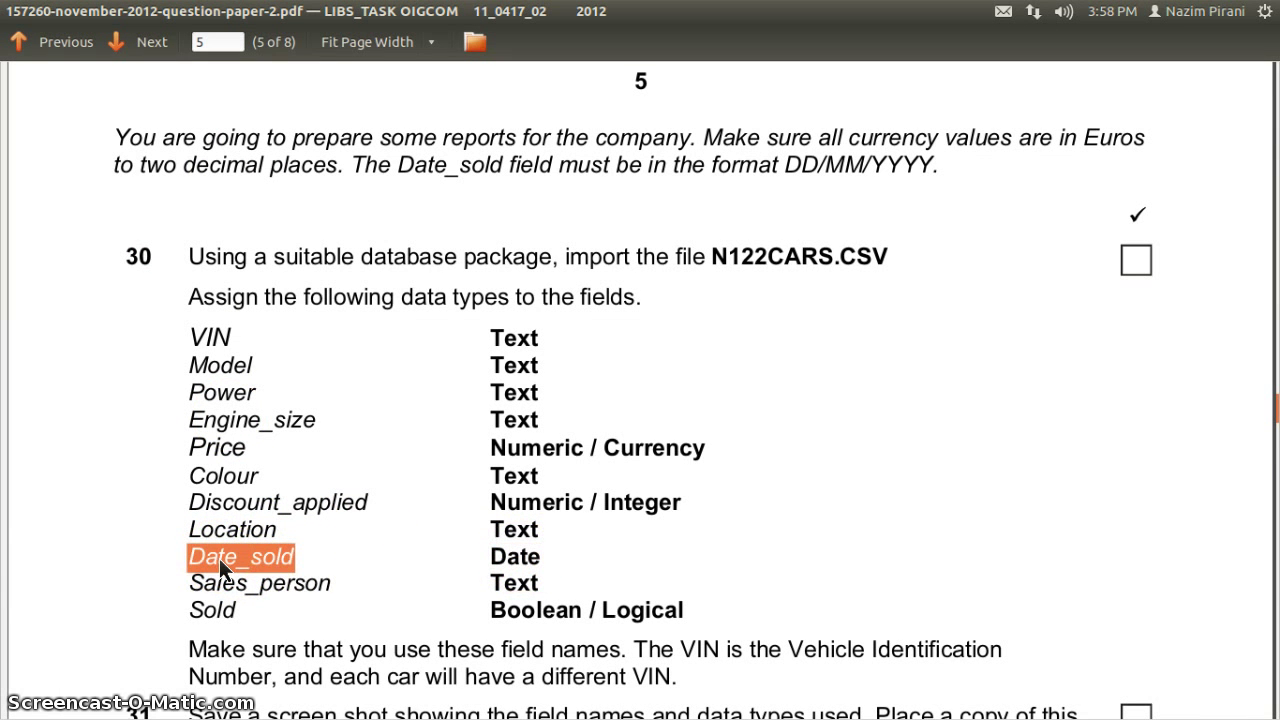
key("alt+Tab")
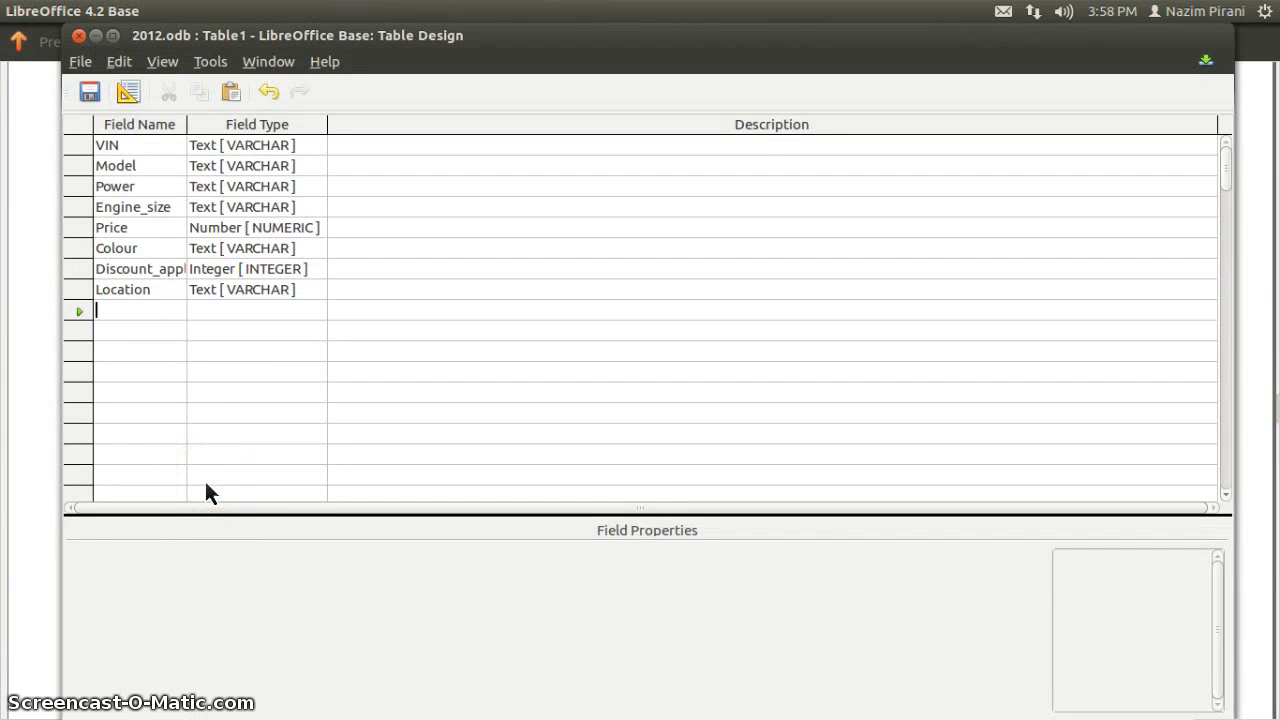
key("ctrl+v")
Set the Date_sold field's type to Date [ DATE ].
left_click(307, 312)
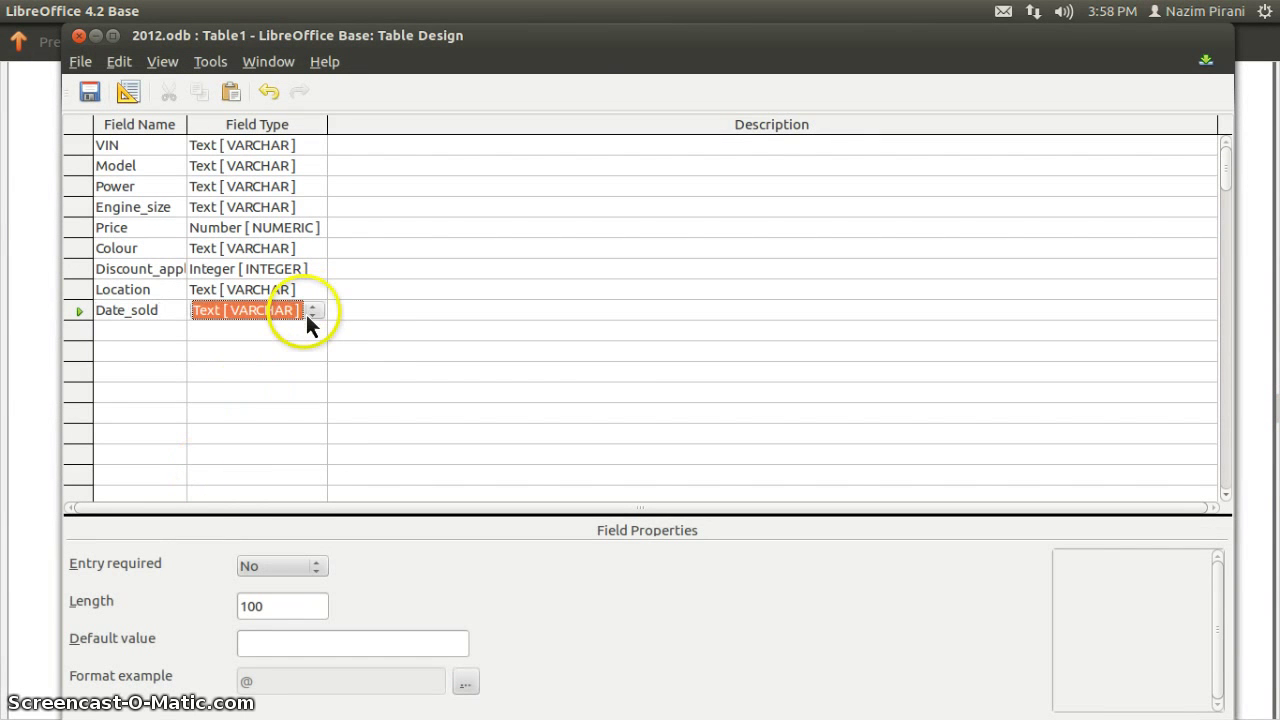
left_click(312, 312)
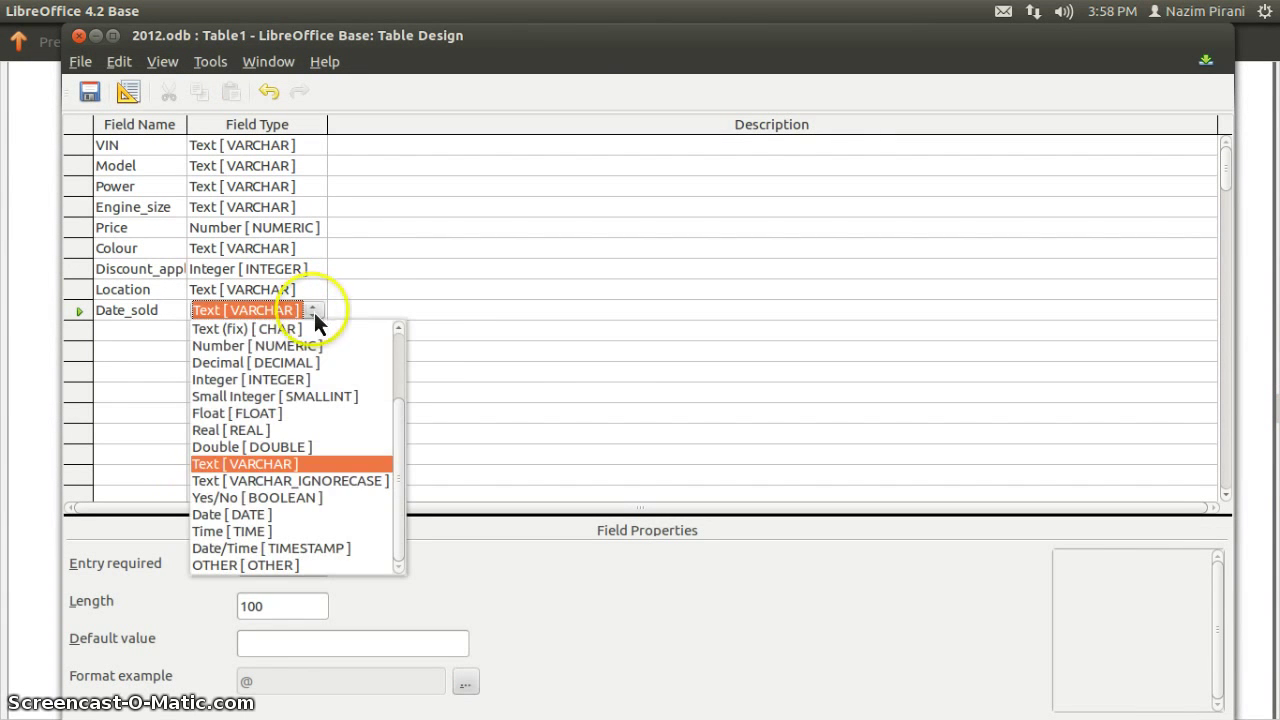
left_click(250, 514)
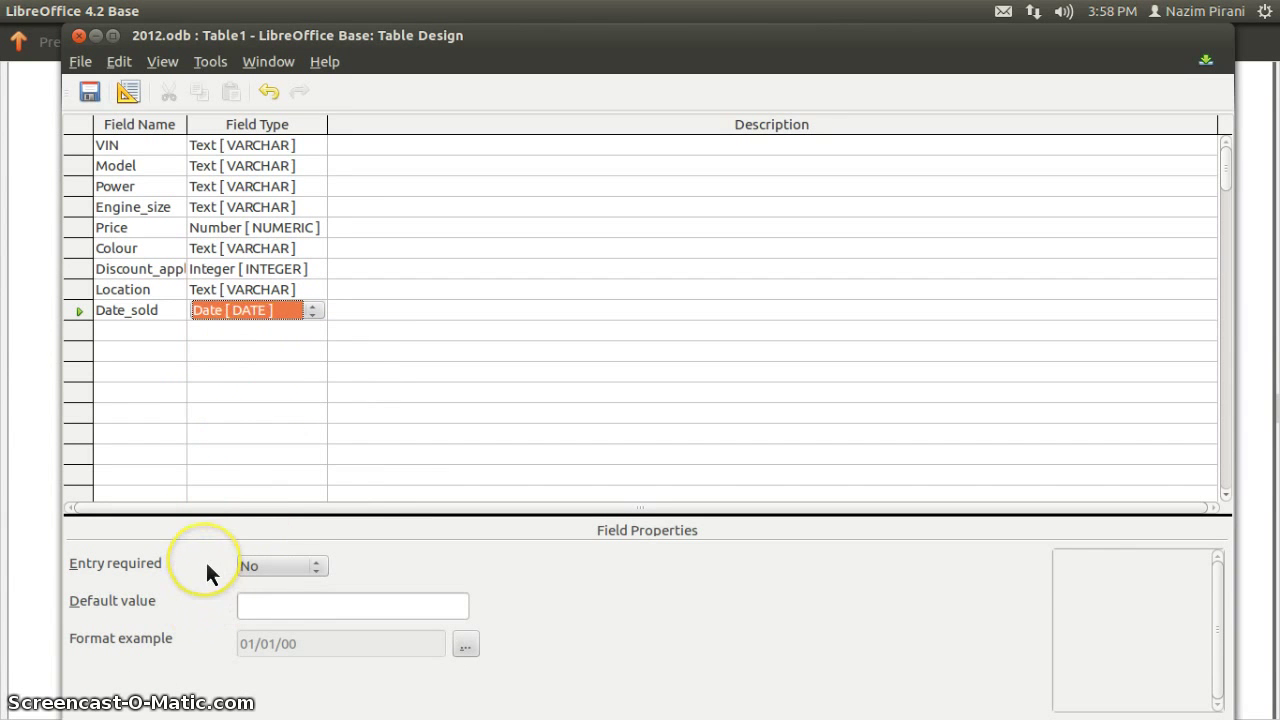
left_click(113, 36)
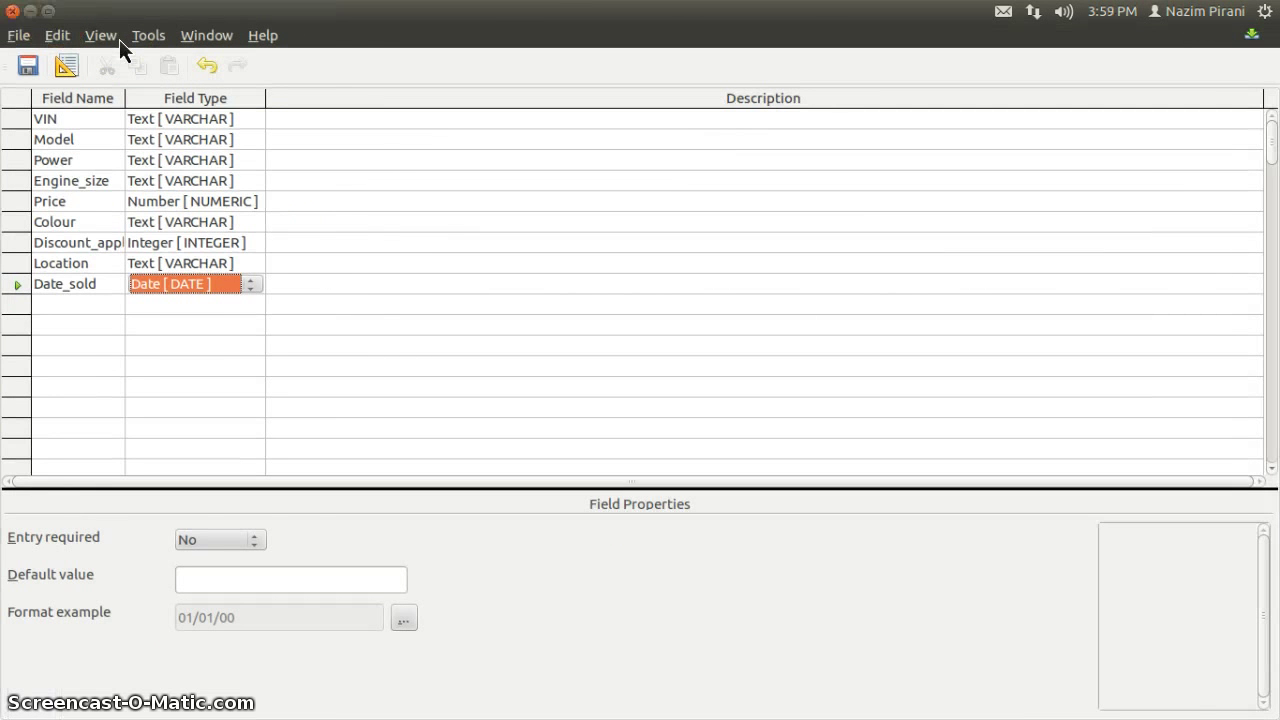
key("ctrl+super+Down")
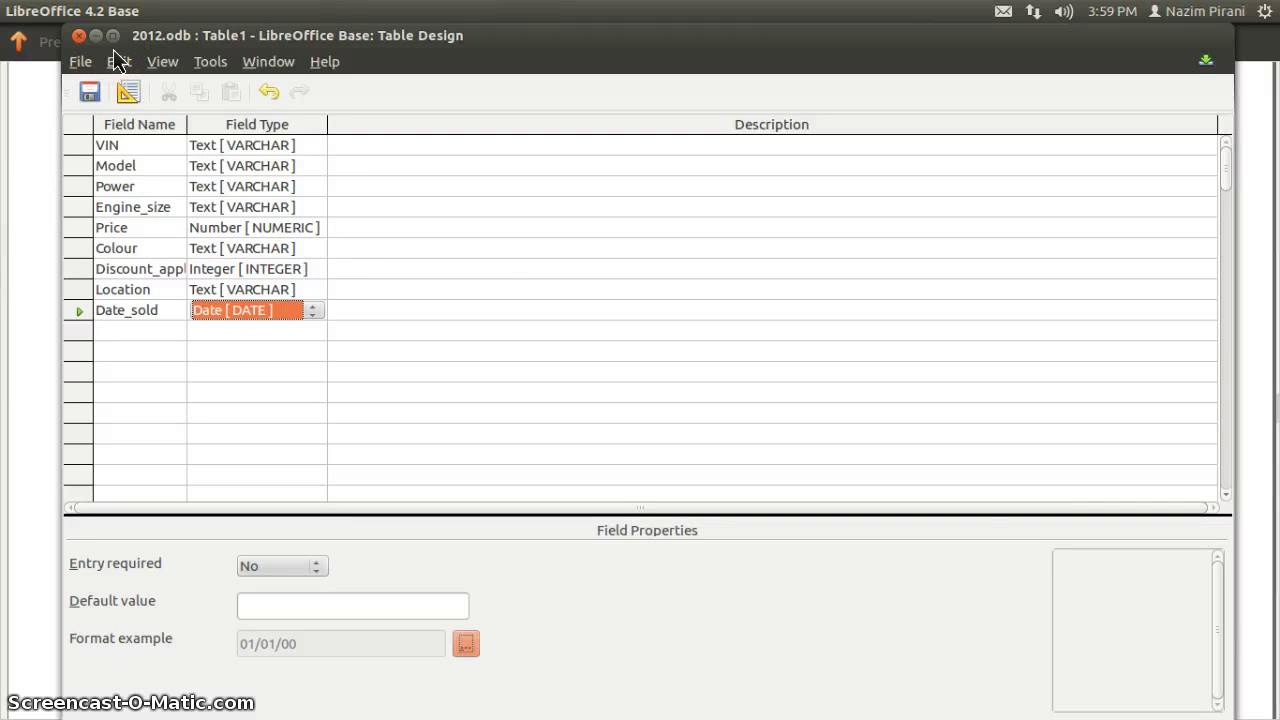
Set the Date_sold field's display format to the 31/12/1999 style with format code DD/MM/YYYY.
left_click(466, 644)
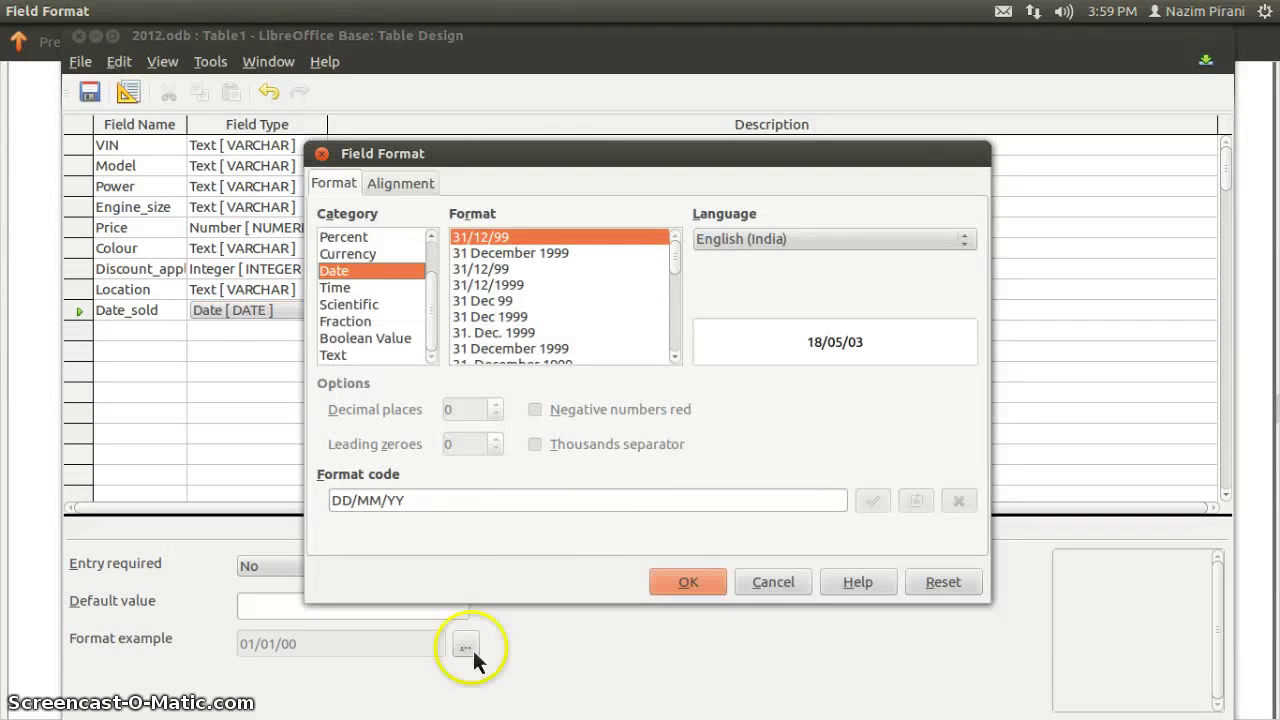
left_click(510, 285)
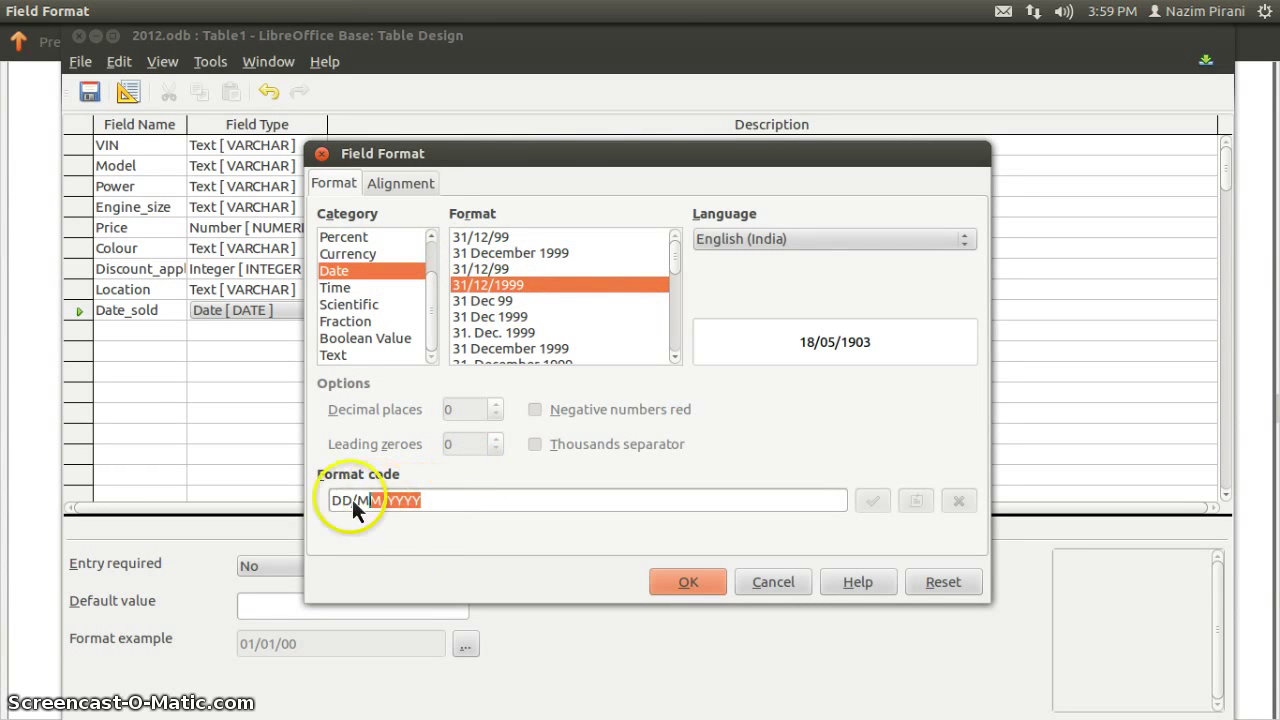
left_click_drag(352, 499, 333, 501)
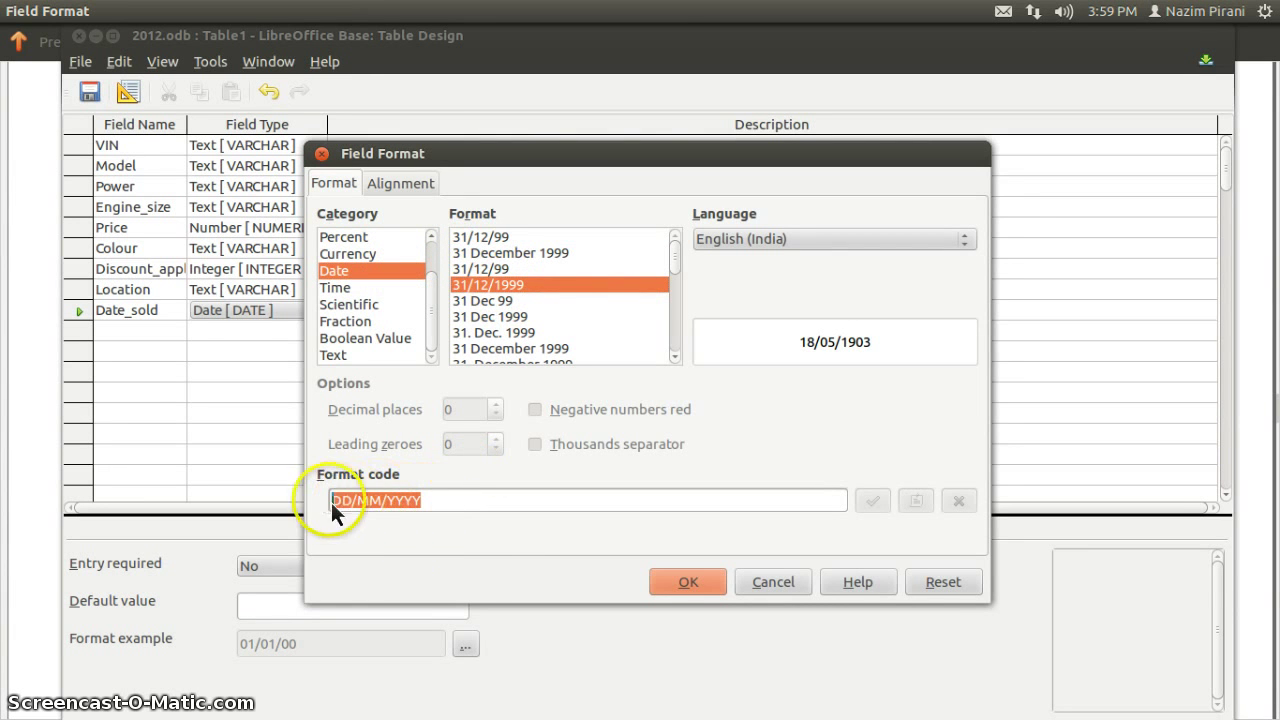
left_click(676, 583)
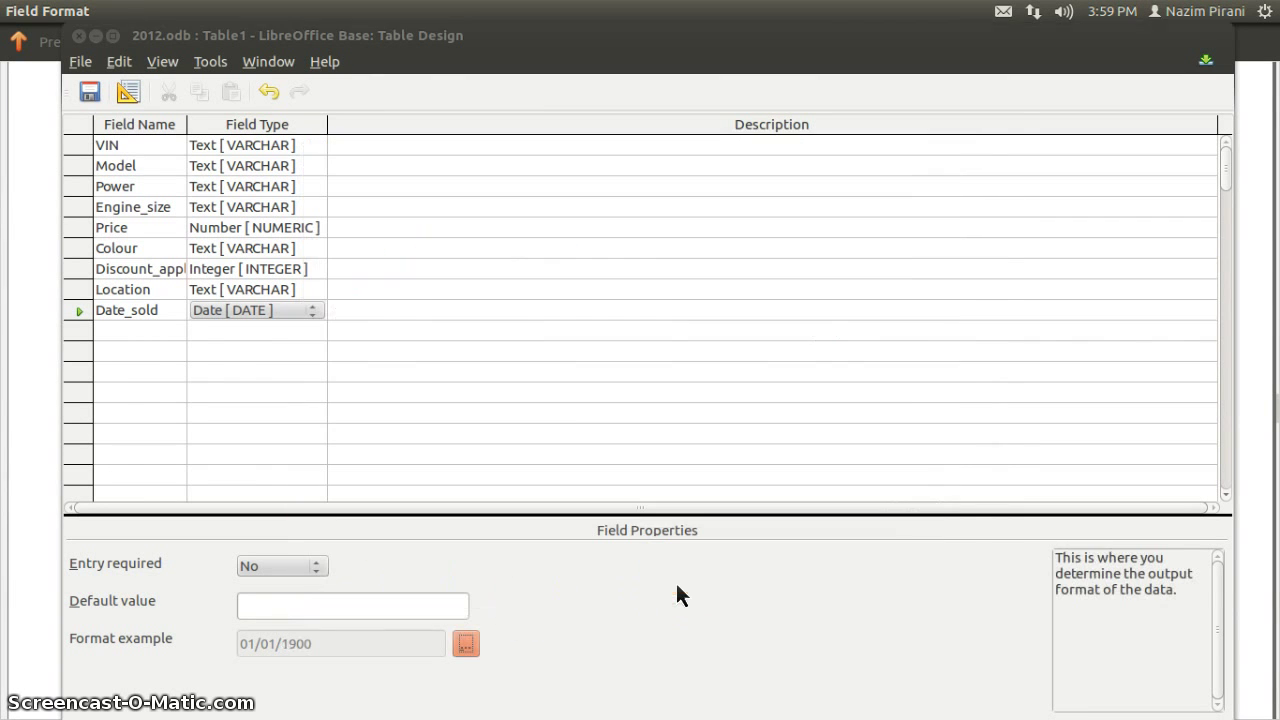
Check the required date format in the question paper PDF and copy Sales_person into the Base table design as the tenth field, type Text [ VARCHAR ].
left_click(145, 336)
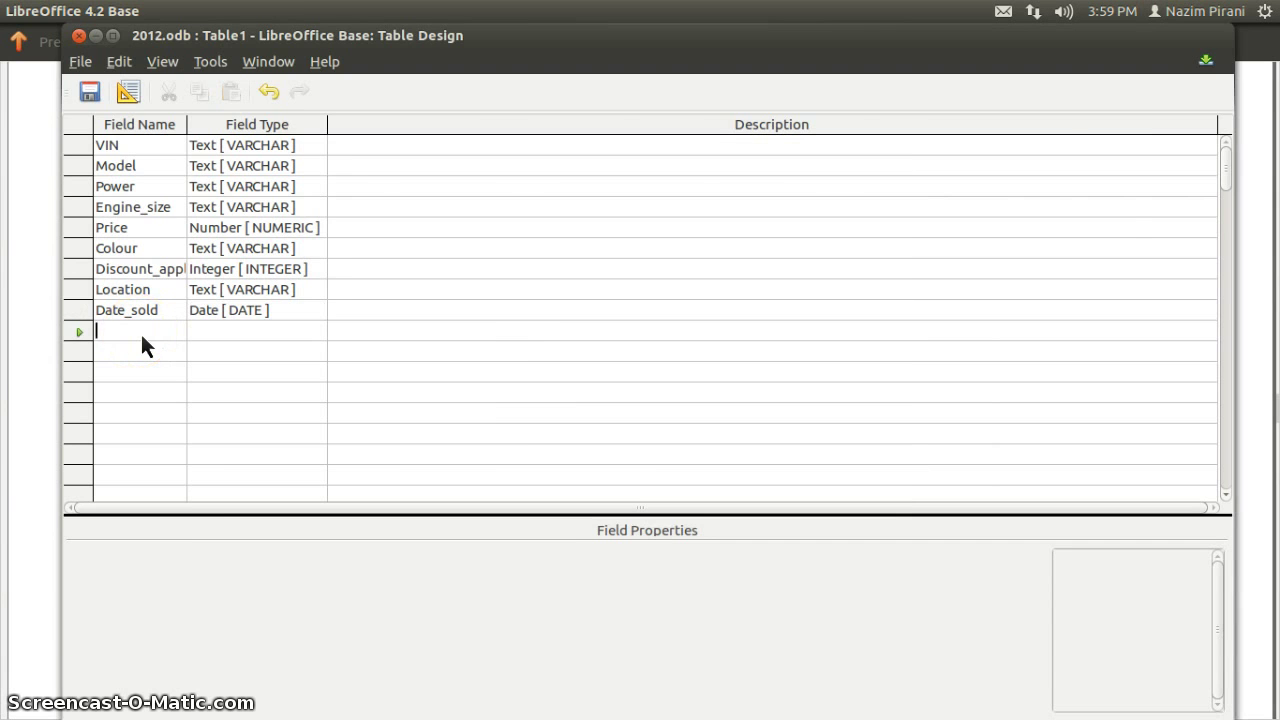
key("alt+Tab")
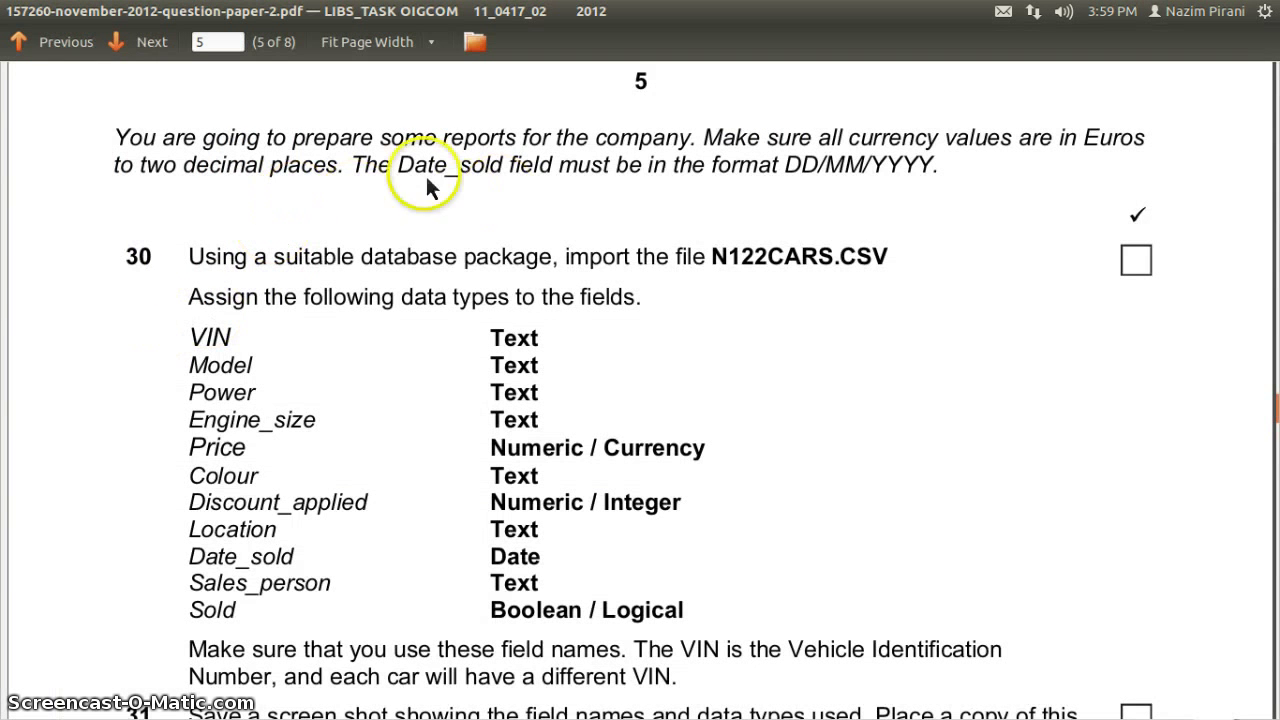
left_click_drag(349, 168, 932, 172)
double_click(872, 167)
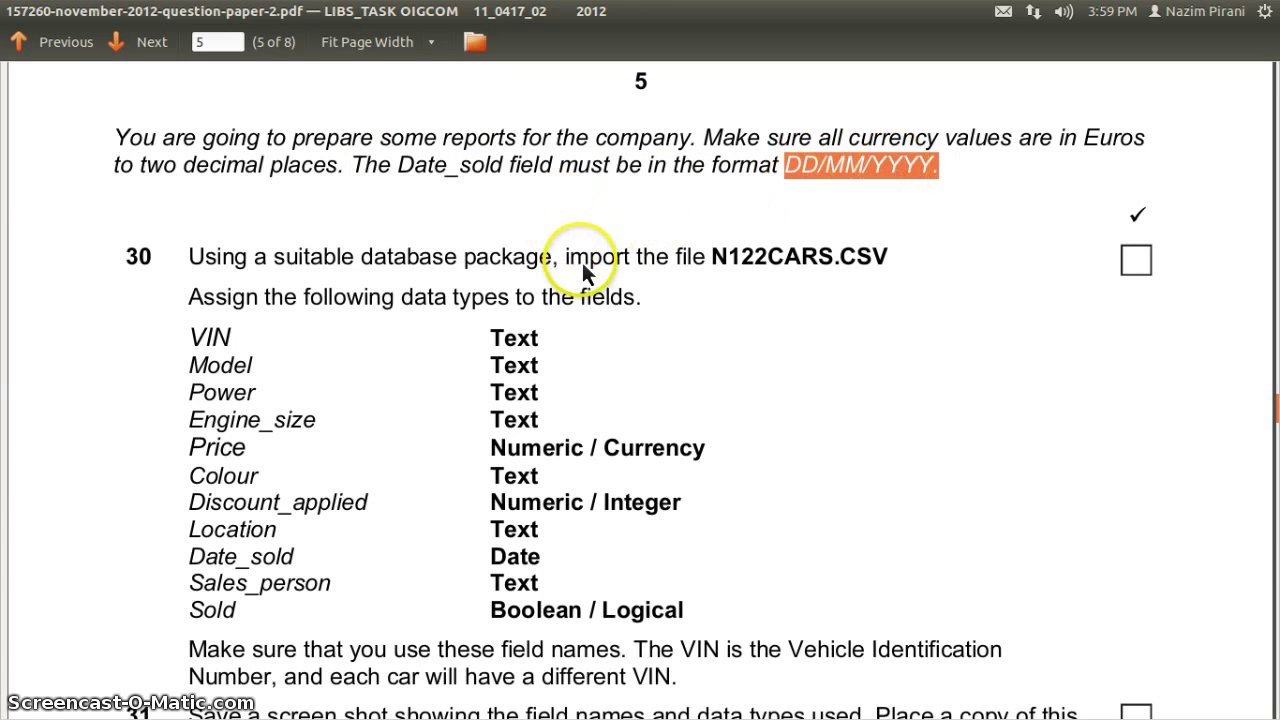
double_click(224, 588)
key("ctrl+c")
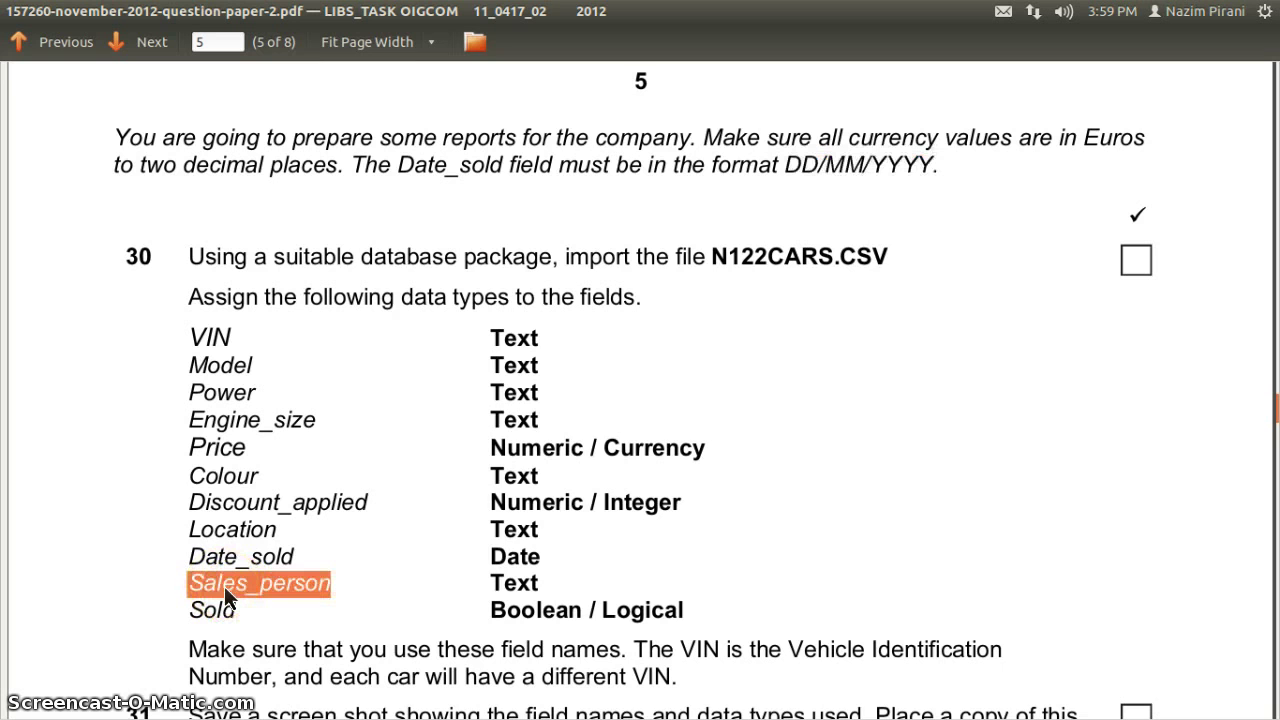
key("alt+Tab")
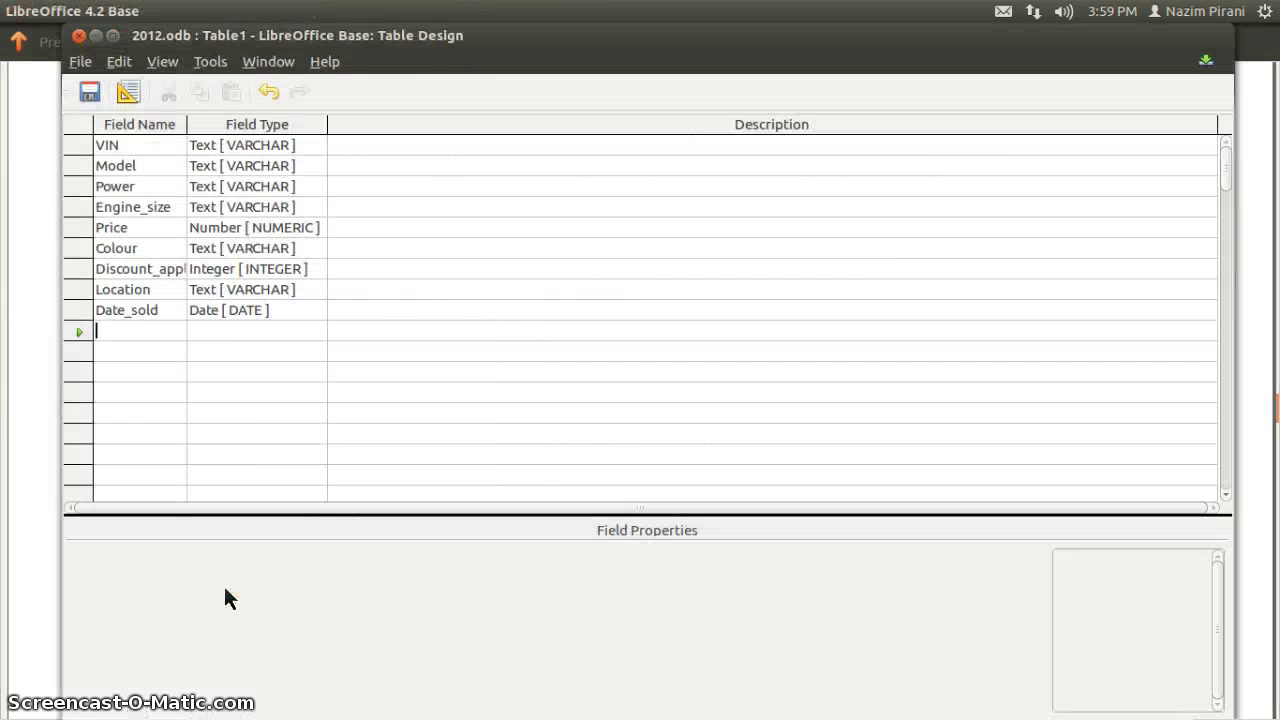
key("ctrl+v")
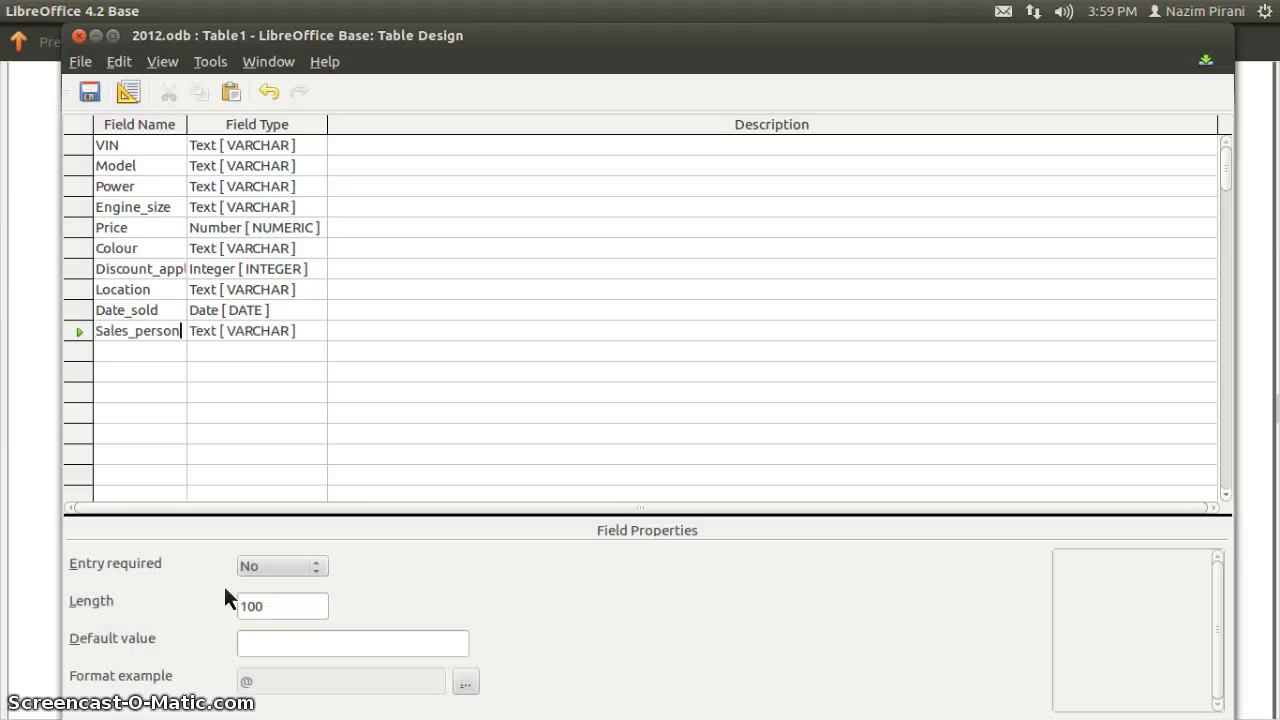
key("Tab")
key("Tab")
key("Tab")
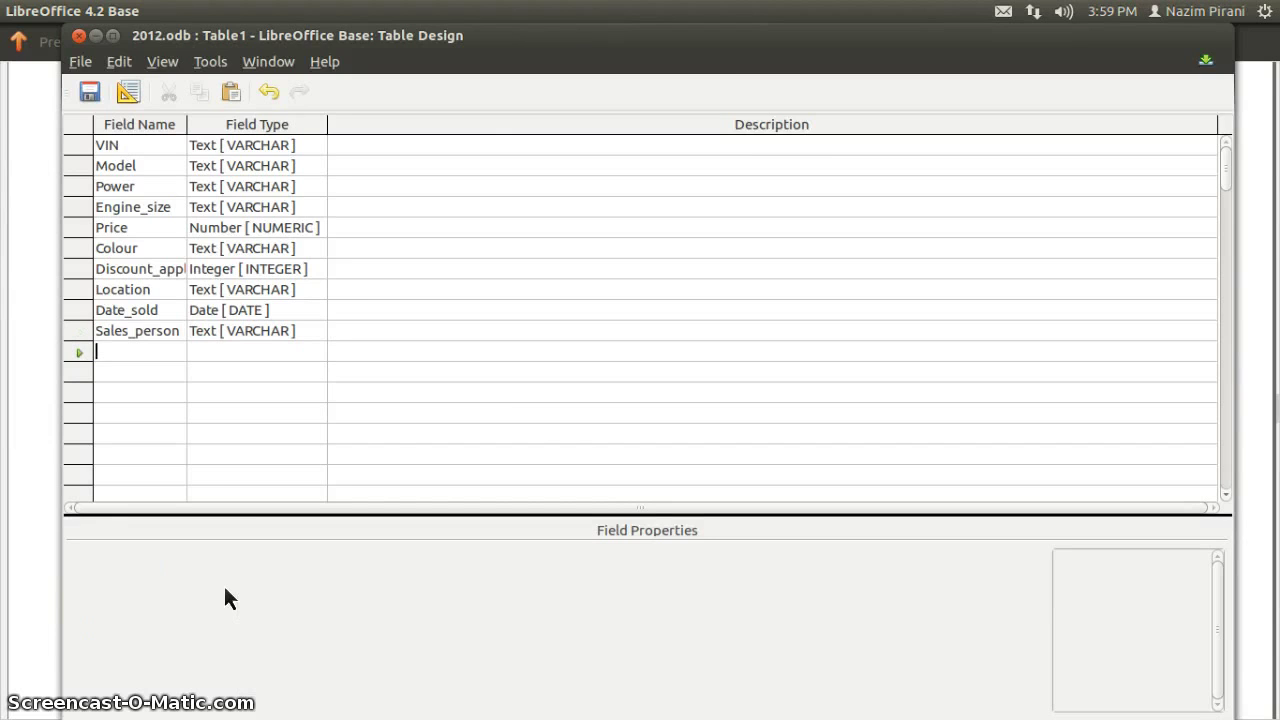
Check the Sold field's data type in the question paper PDF and enter Sold as the eleventh field in the Base table design.
key("alt+Tab")
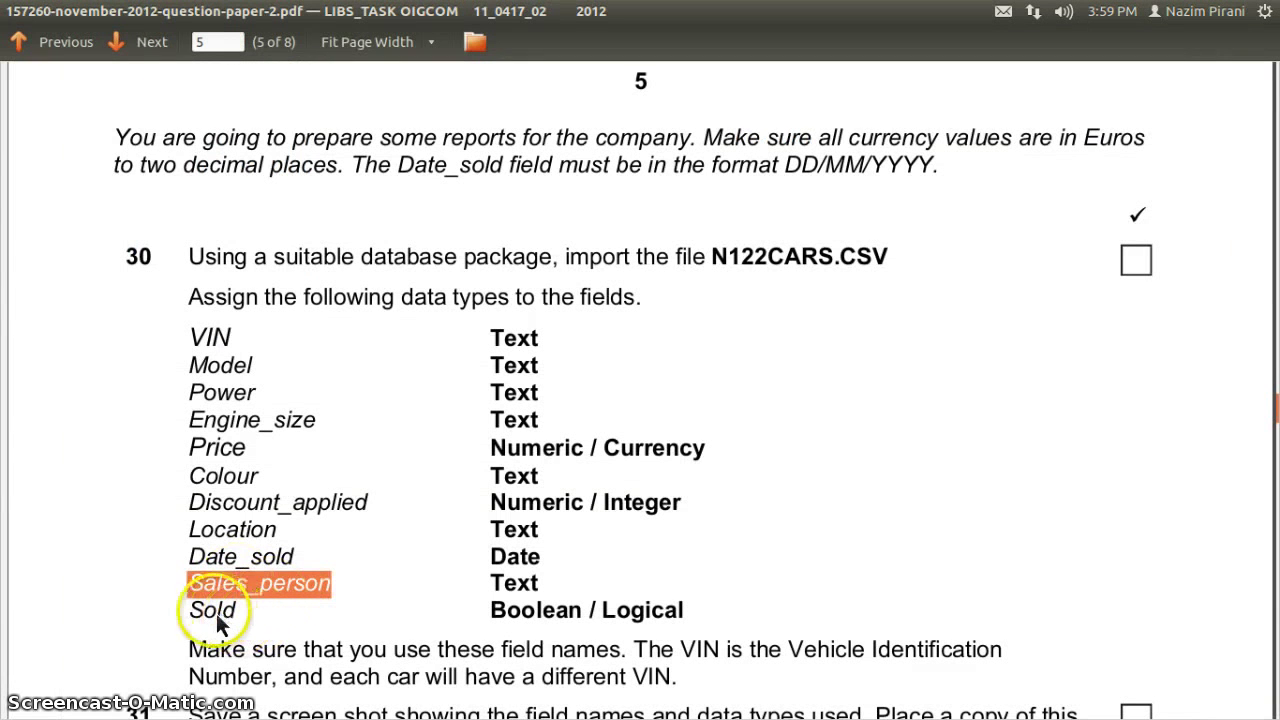
double_click(212, 610)
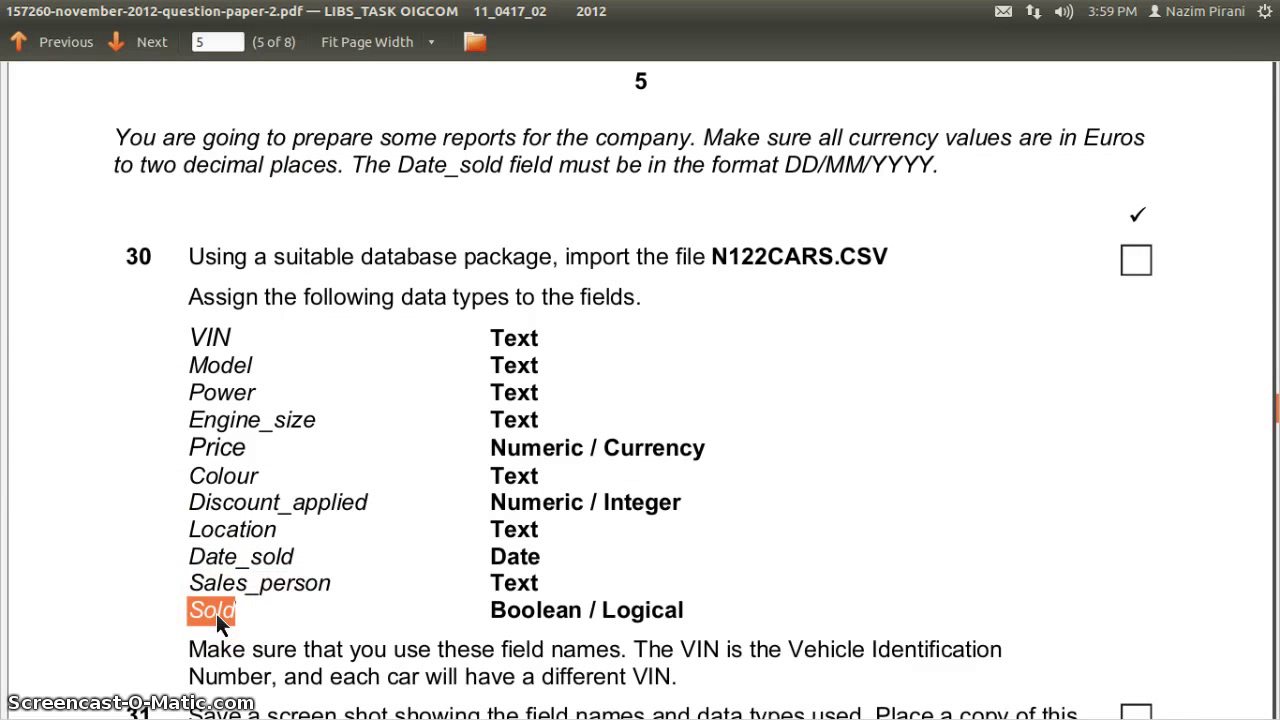
double_click(535, 610)
key("alt+Tab")
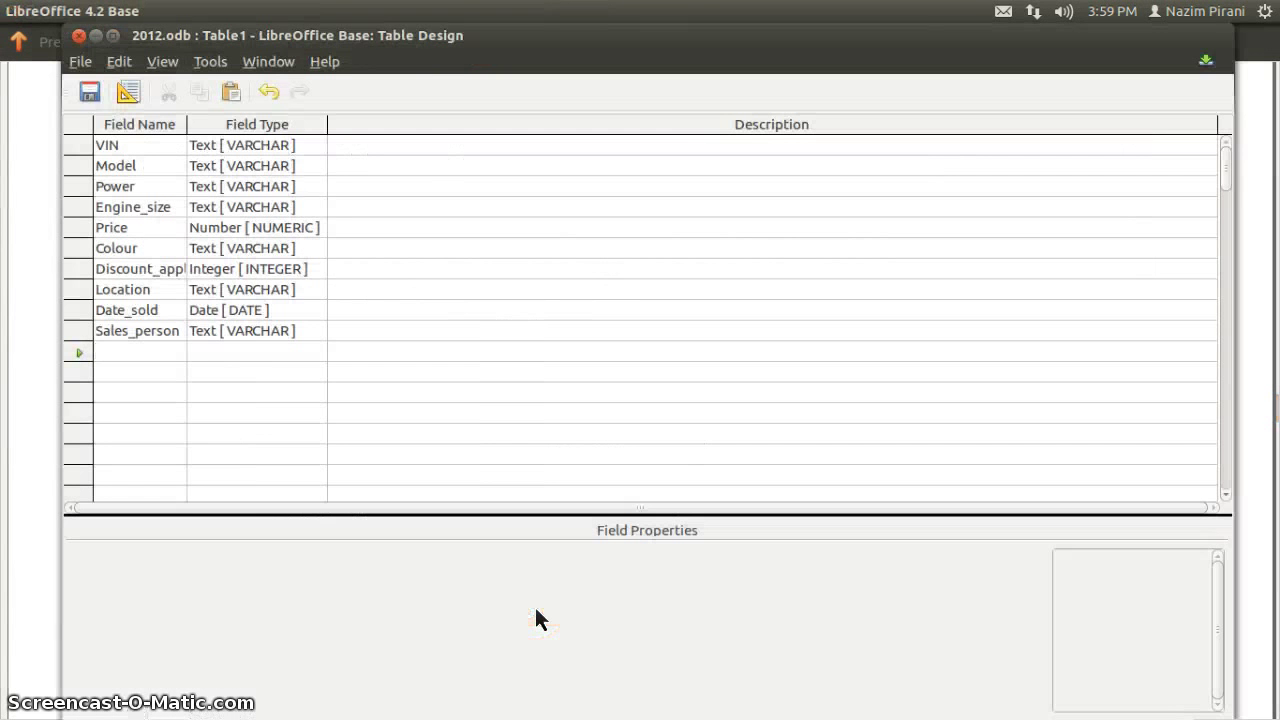
type("Sold")
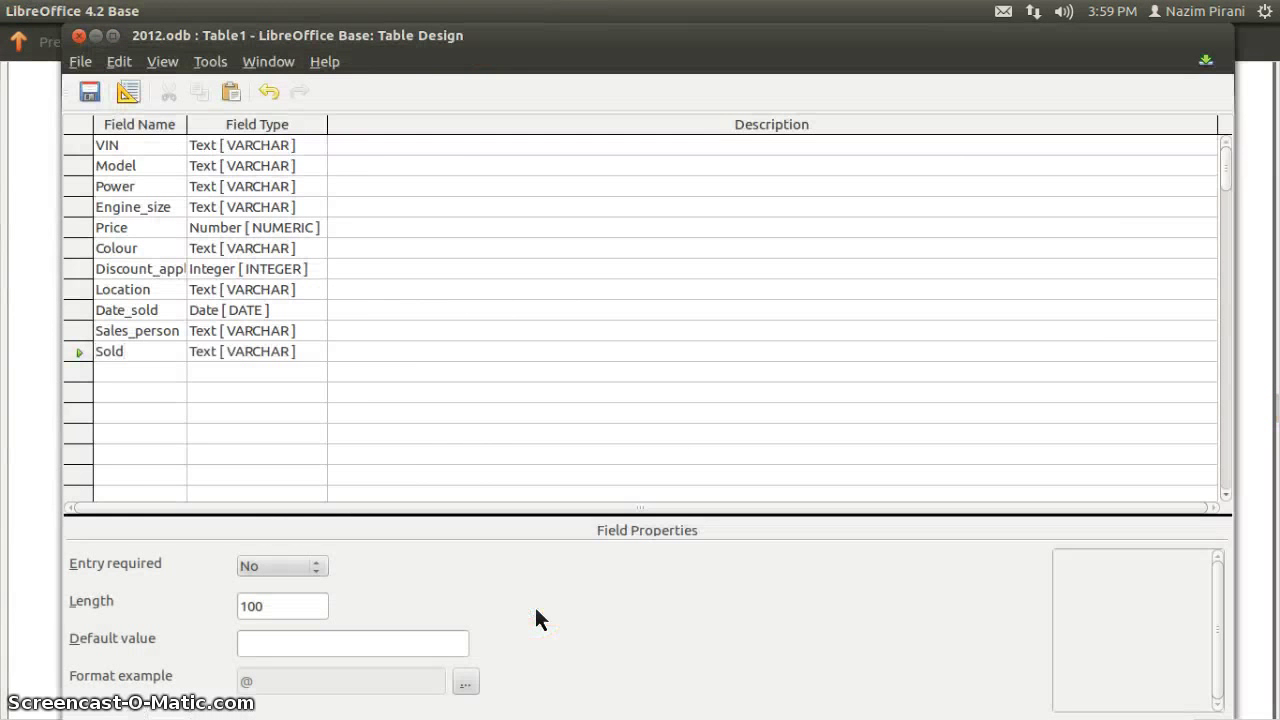
Set the Sold field's type to Yes/No [ BOOLEAN ] and its Entry required property to Yes.
key("Tab")
left_click(313, 350)
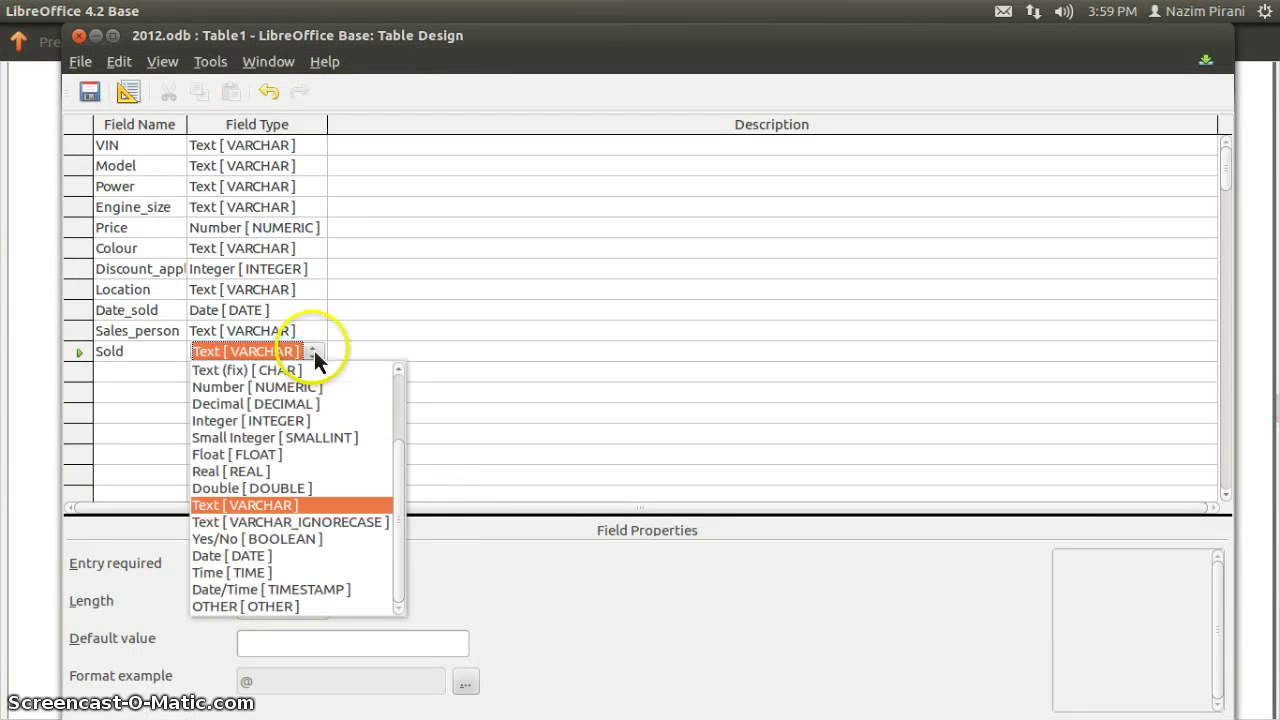
left_click(284, 540)
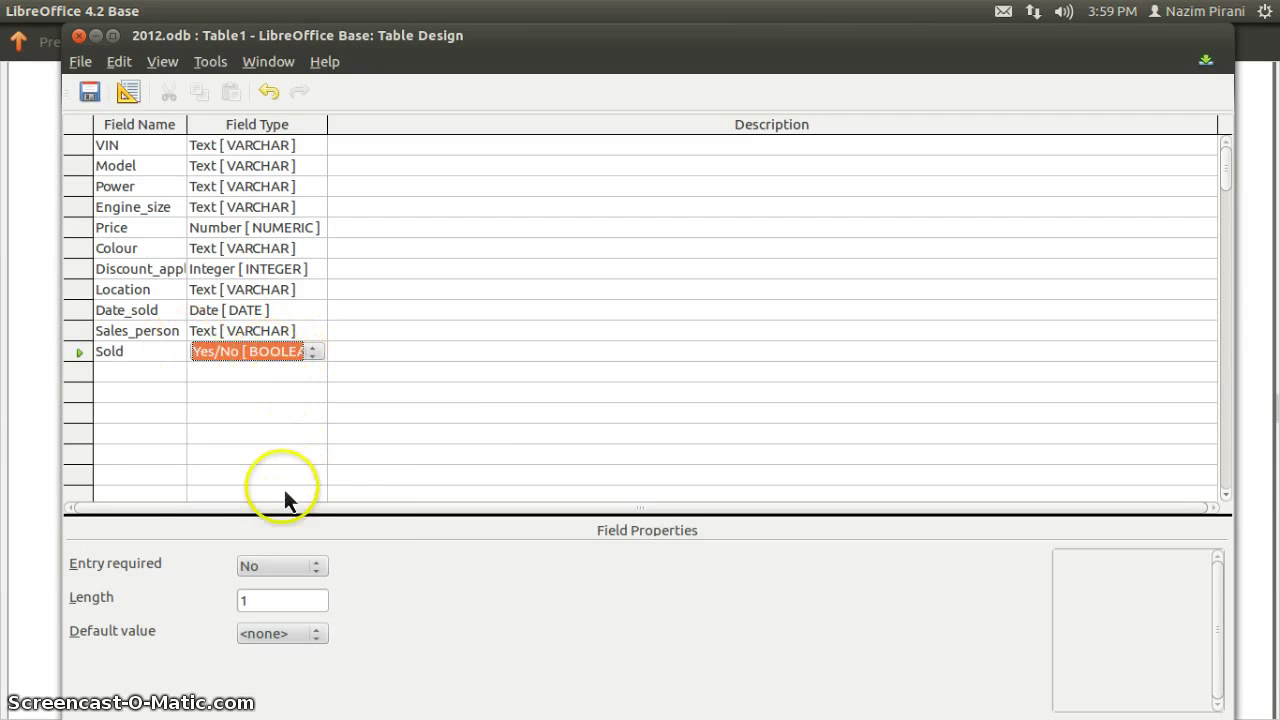
left_click(284, 567)
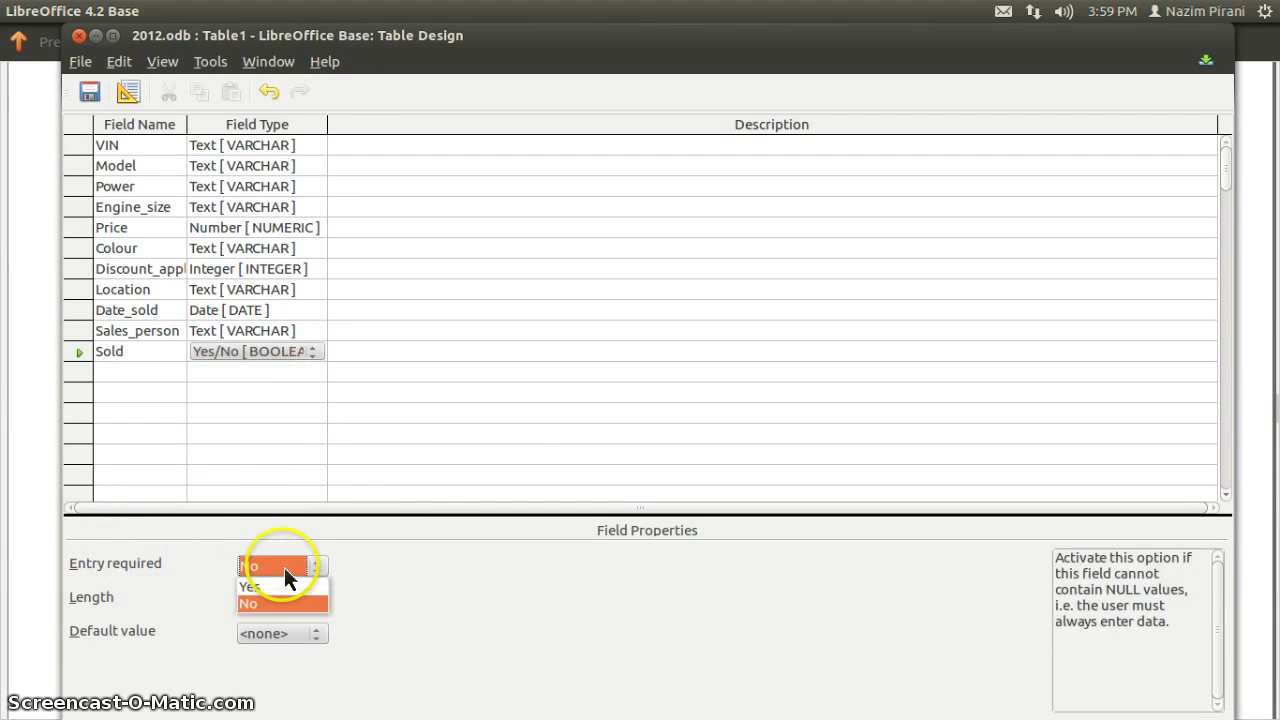
left_click(273, 584)
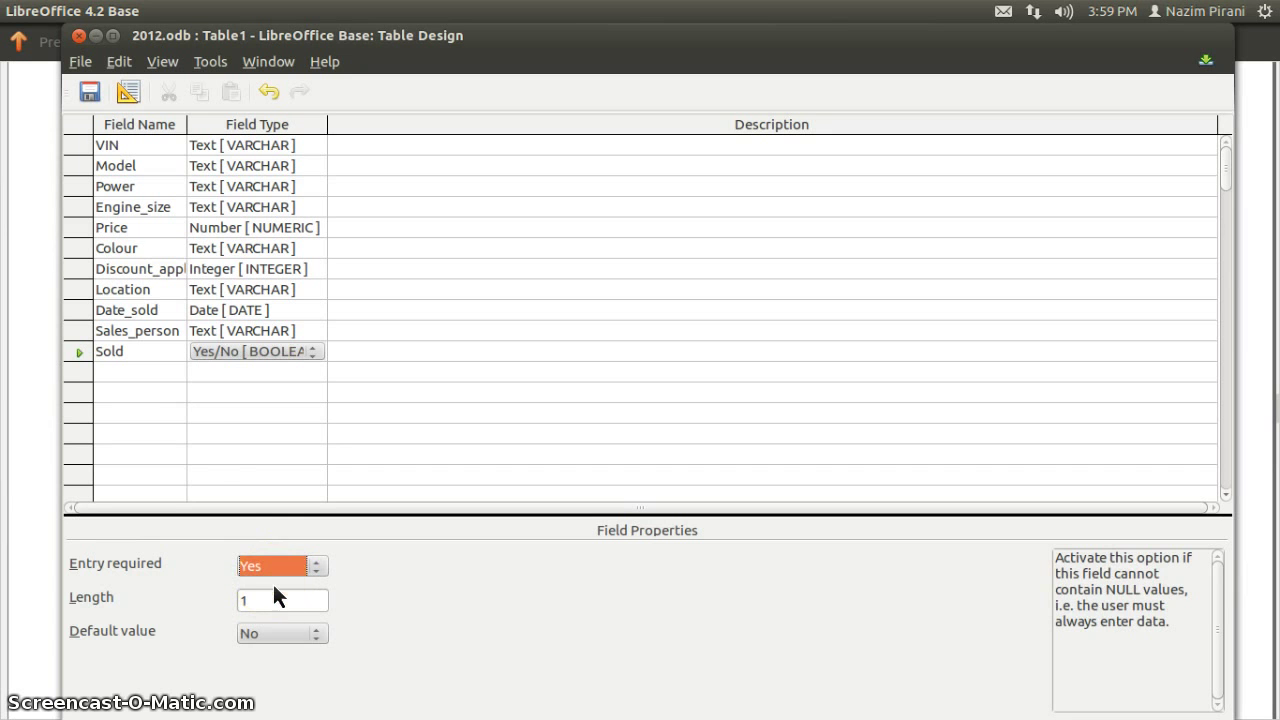
left_click(126, 376)
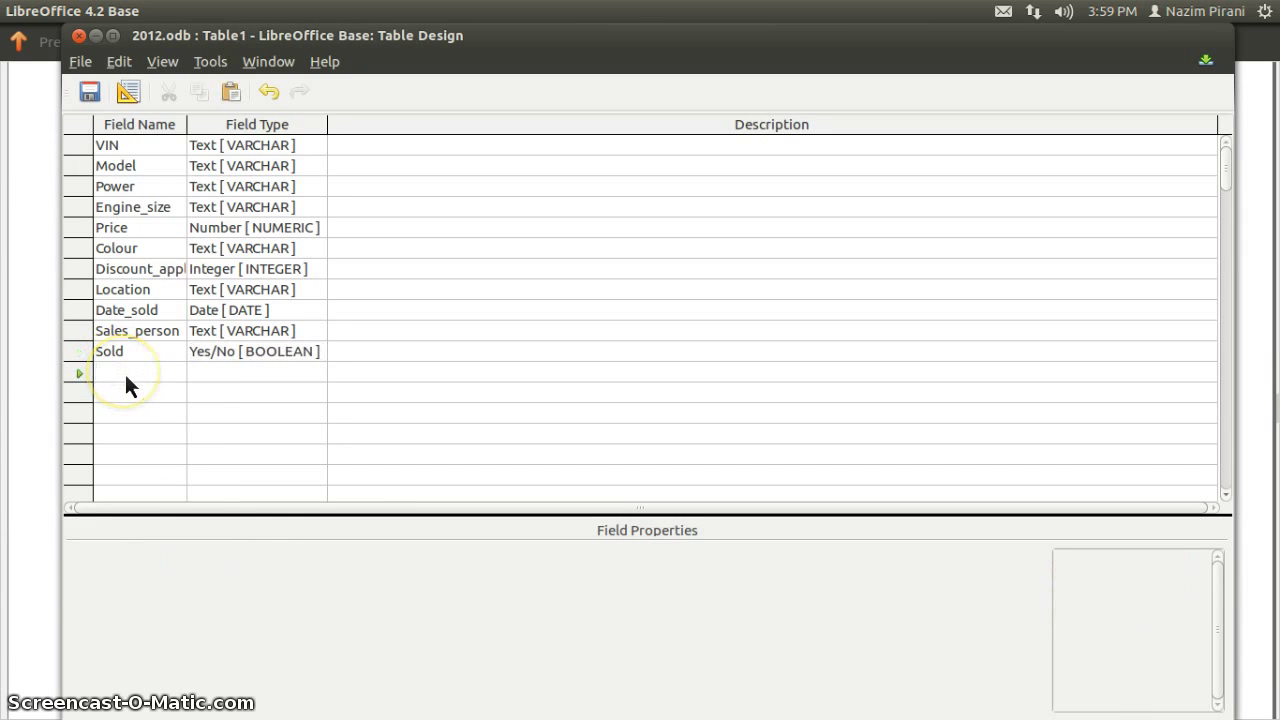
Make the VIN field the table's primary key.
left_click(79, 146)
right_click(79, 146)
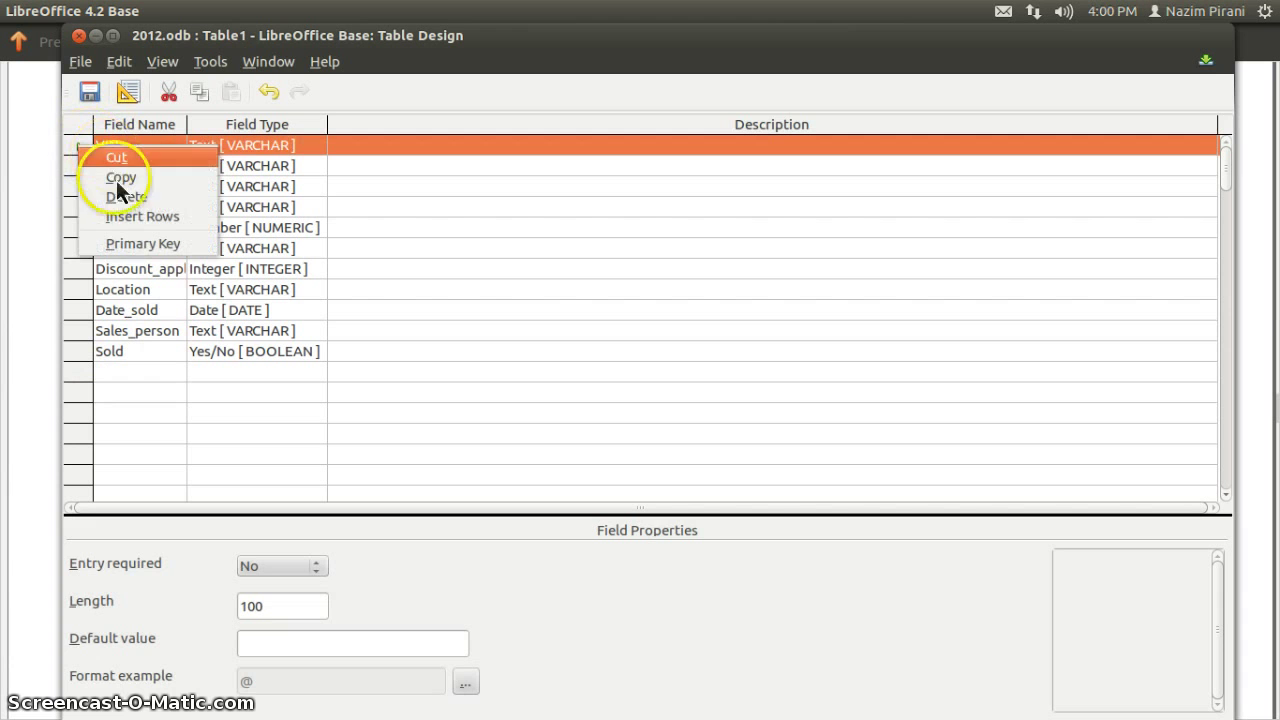
left_click(120, 247)
Save the table design under the table name N122cars.
left_click(90, 92)
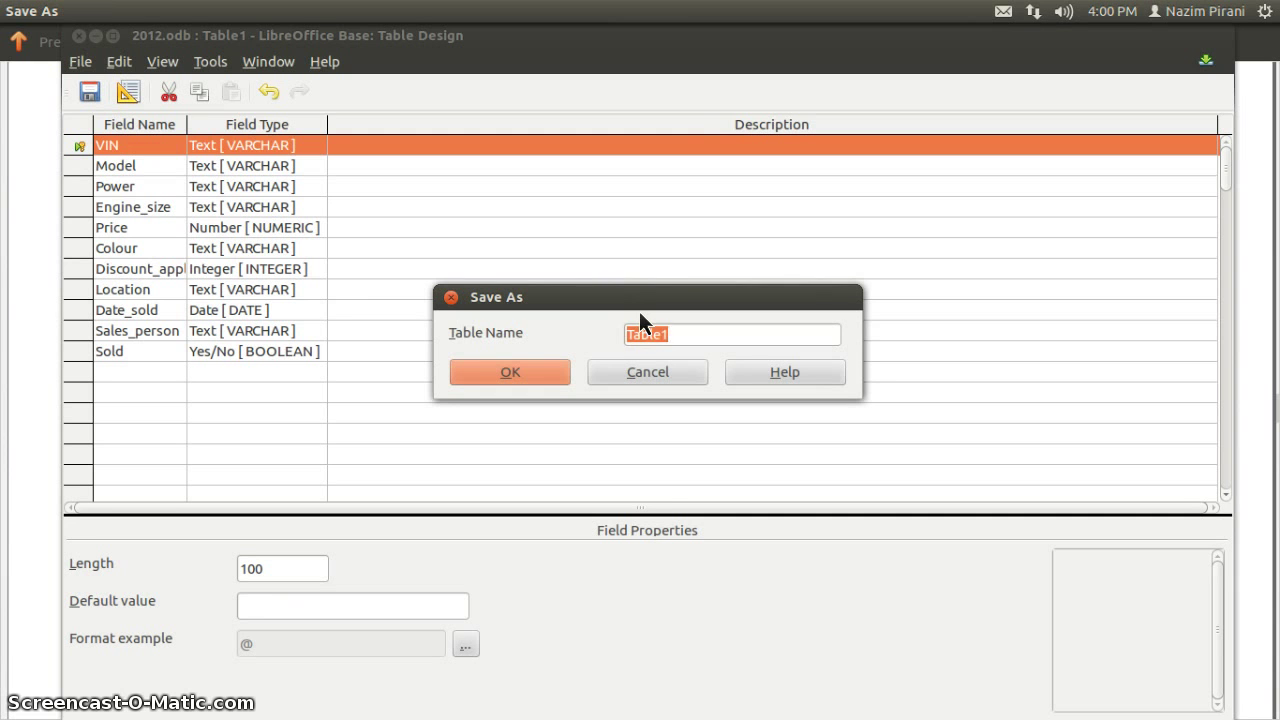
type("N122c")
left_click(686, 339)
type("cars")
left_click(525, 367)
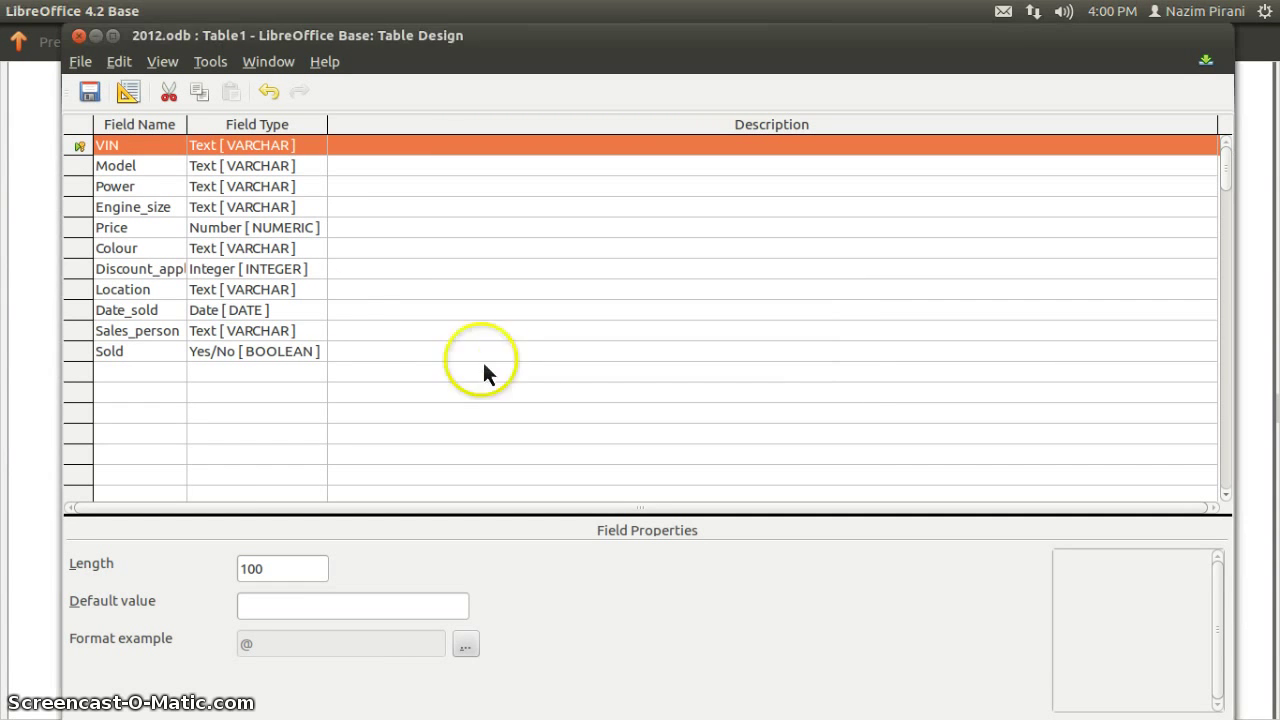